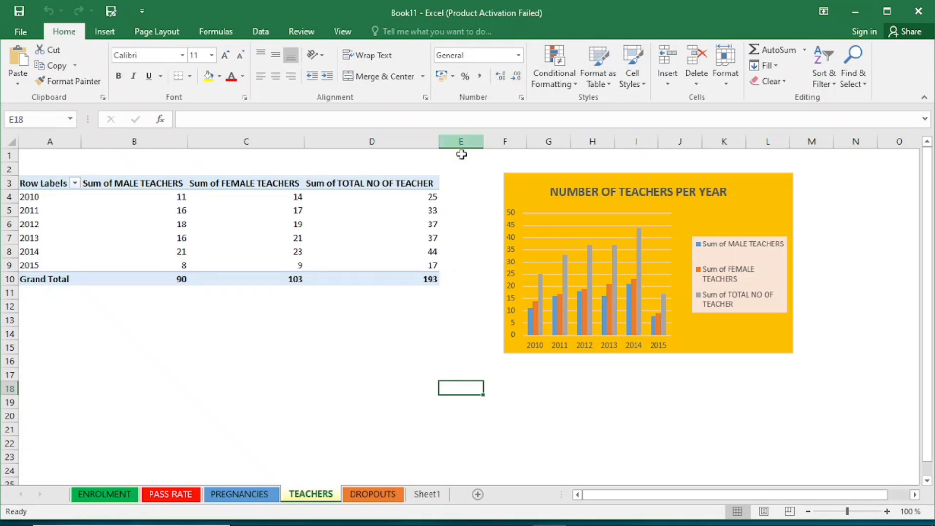
# Review the pivot tables and charts on the ENROLMENT, PASS RATE, PREGNANCIES, TEACHERS and DROPOUTS sheets.
pyautogui.click(481, 192)
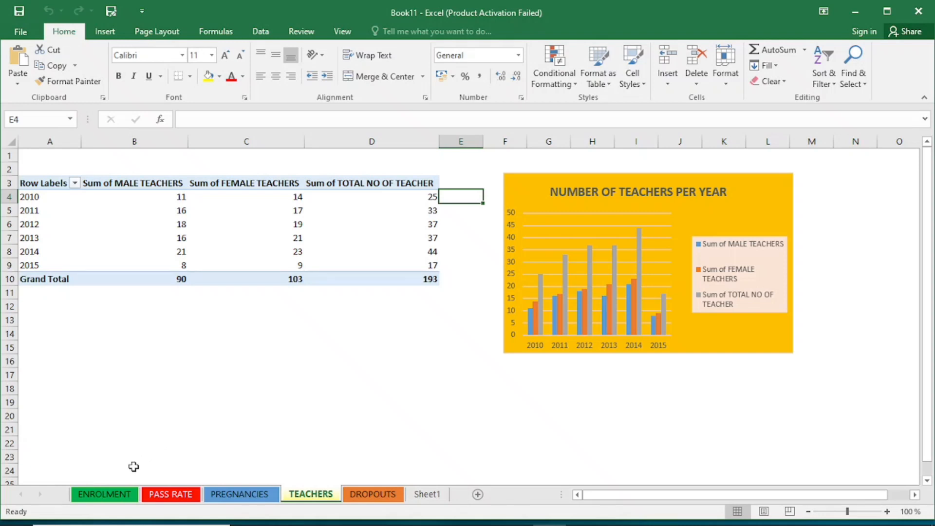
pyautogui.click(113, 494)
pyautogui.click(171, 494)
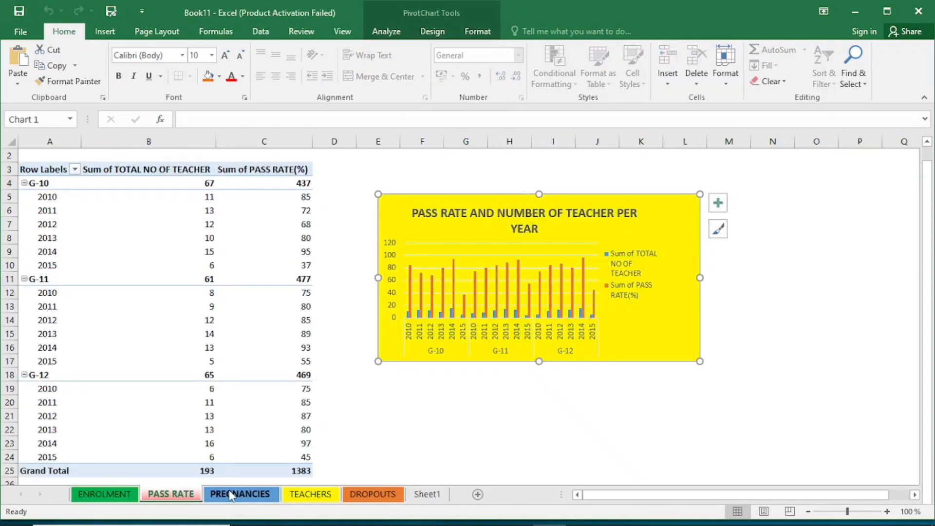
pyautogui.click(228, 494)
pyautogui.click(312, 494)
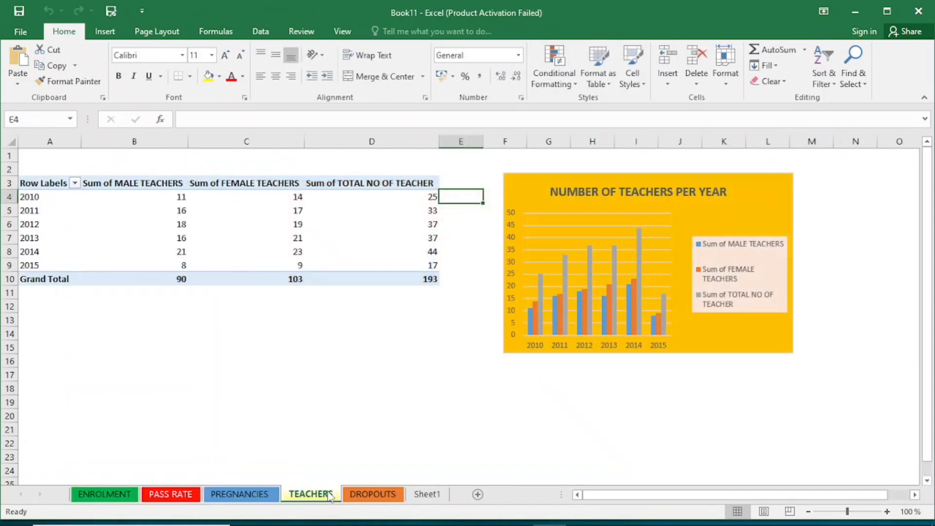
pyautogui.click(359, 497)
pyautogui.click(322, 495)
pyautogui.click(268, 498)
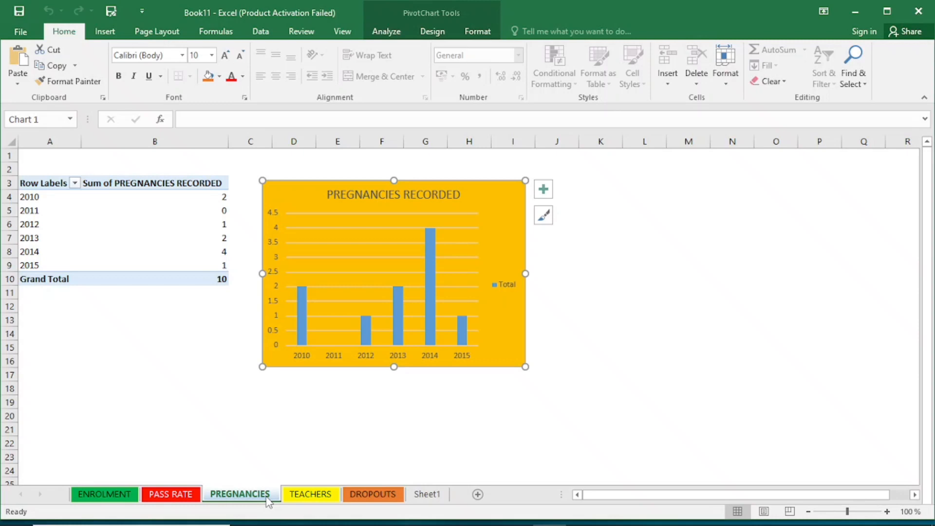
pyautogui.click(170, 494)
pyautogui.click(108, 498)
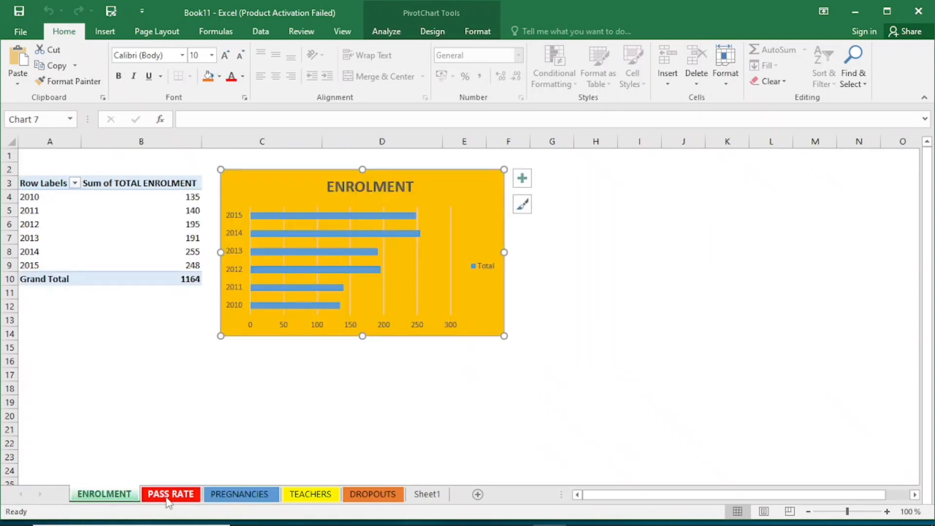
pyautogui.click(169, 496)
pyautogui.click(246, 495)
pyautogui.click(321, 495)
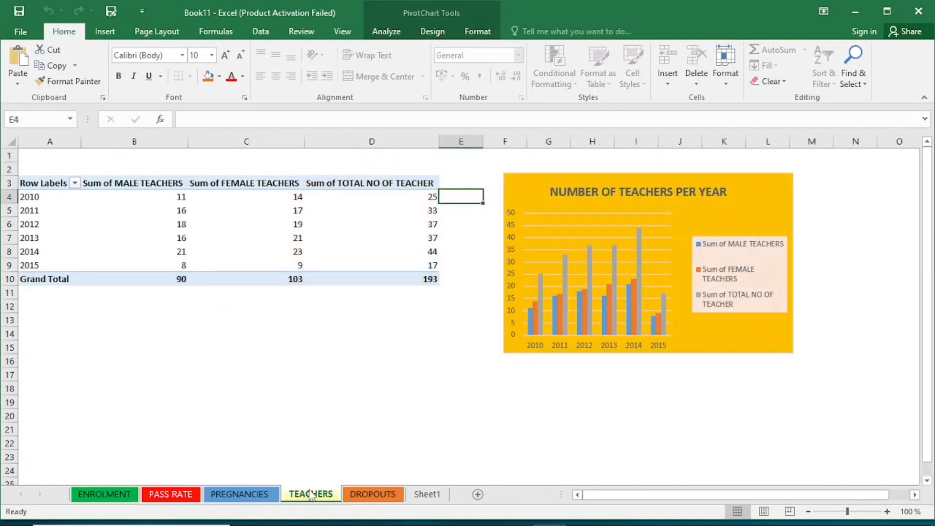
pyautogui.click(366, 495)
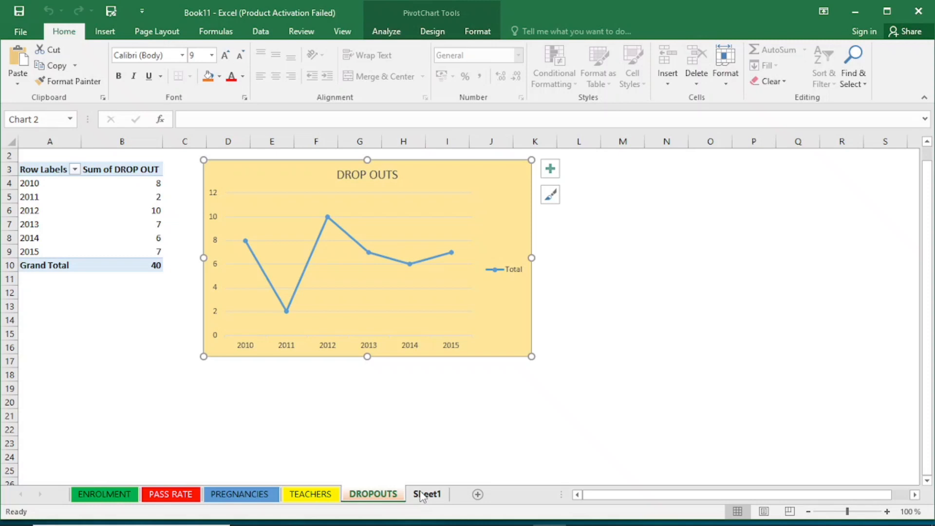
pyautogui.click(310, 494)
pyautogui.click(244, 495)
pyautogui.click(170, 494)
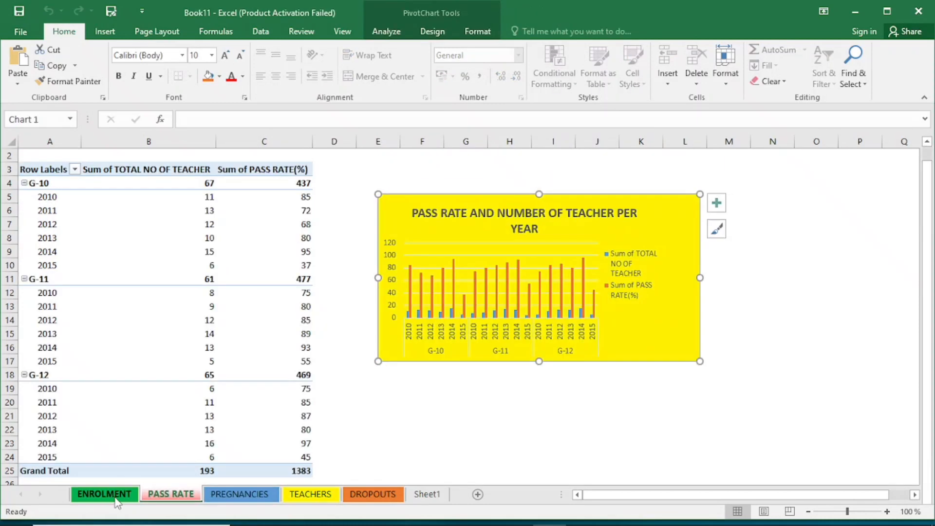
pyautogui.click(105, 494)
pyautogui.click(176, 495)
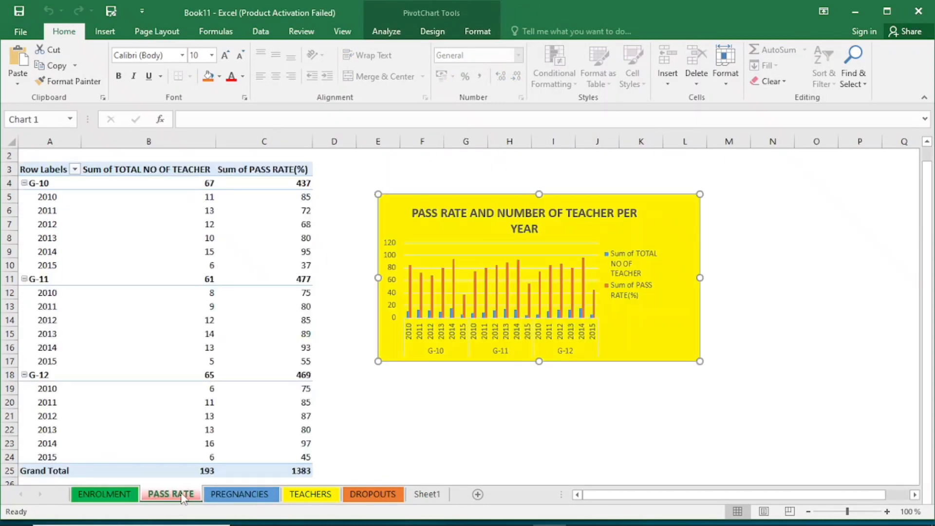
pyautogui.click(240, 495)
pyautogui.click(304, 497)
pyautogui.click(372, 494)
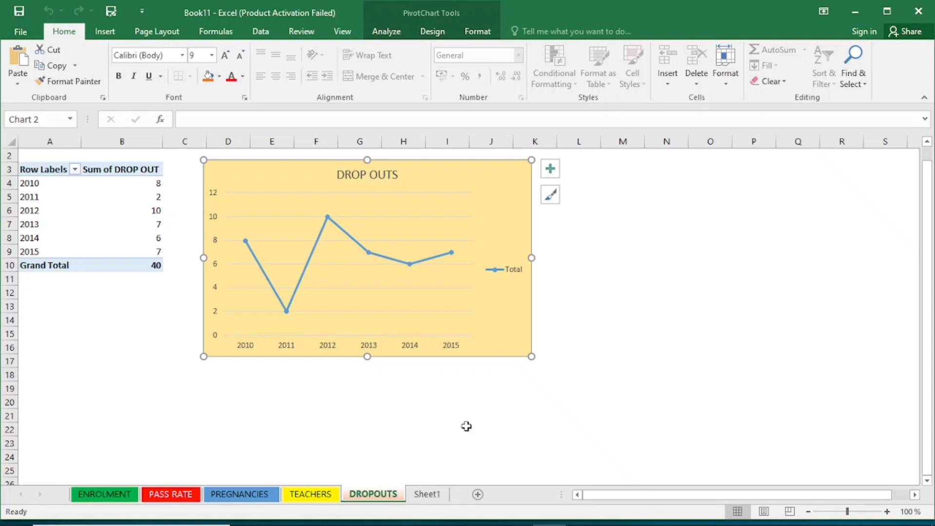
# Add a new worksheet after DROPOUTS and rename it DASHBOARD.
pyautogui.click(456, 405)
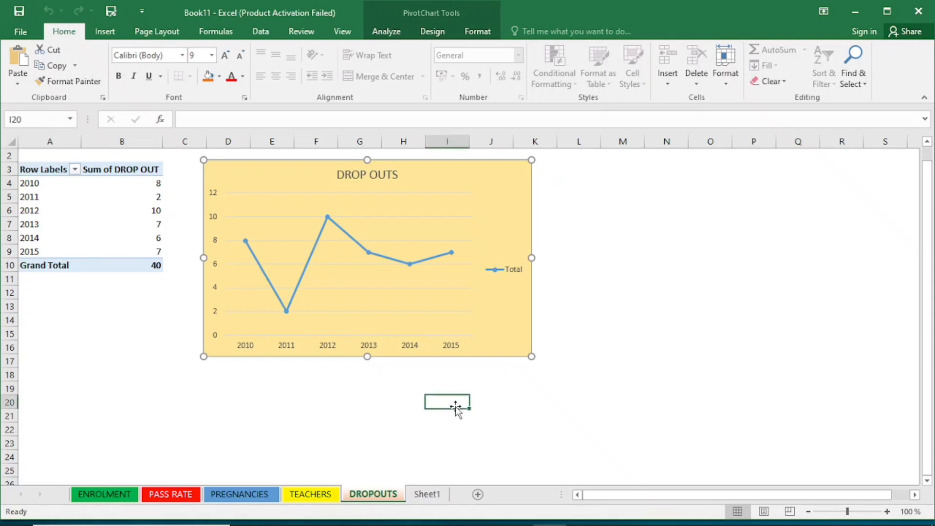
pyautogui.click(478, 495)
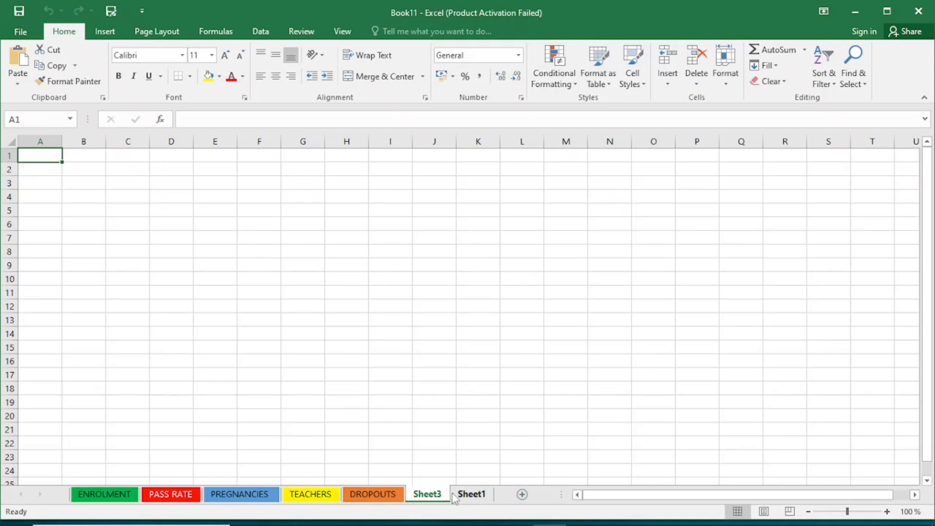
pyautogui.moveTo(434, 498); pyautogui.dragTo(490, 495)
pyautogui.rightClick(431, 498)
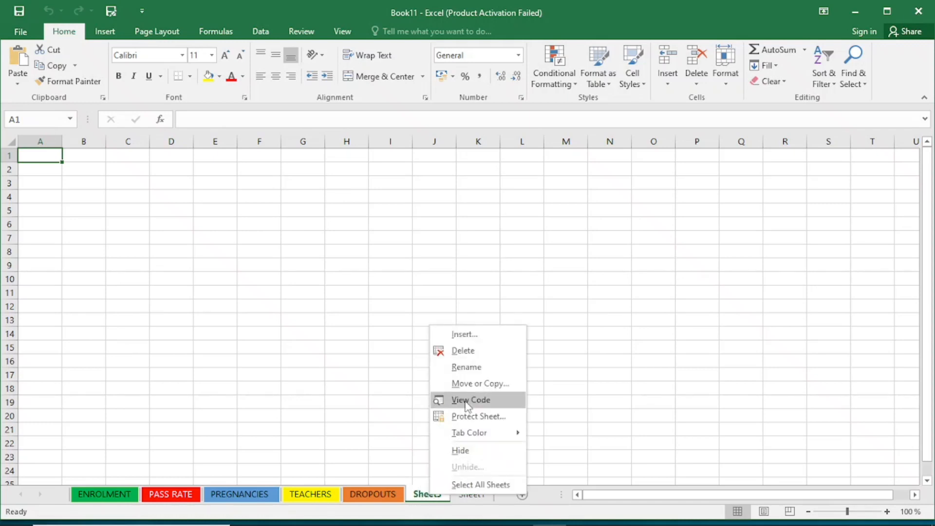
pyautogui.click(463, 368)
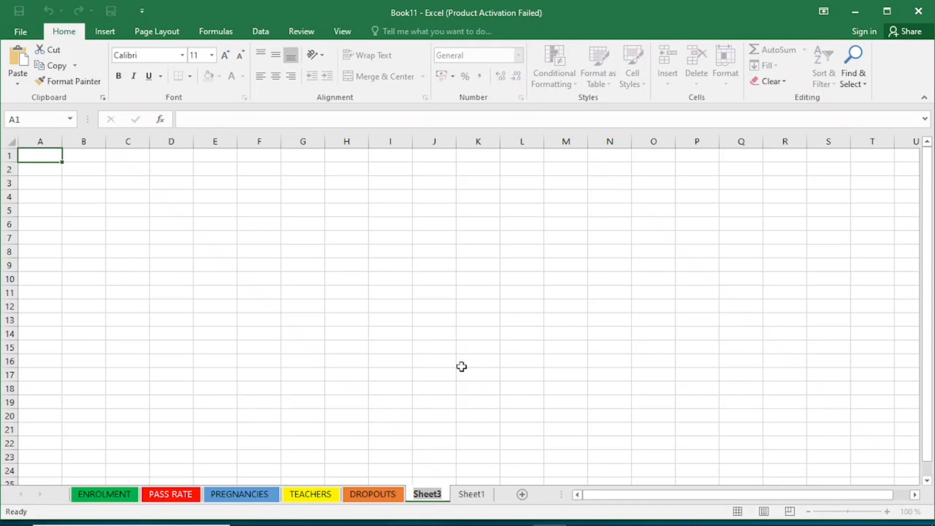
pyautogui.write('DASH')
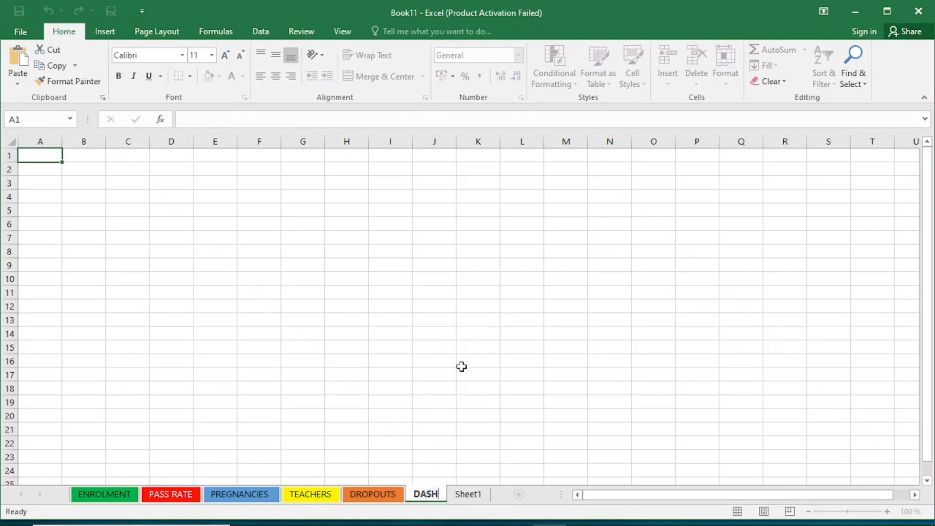
pyautogui.write('BOARD')
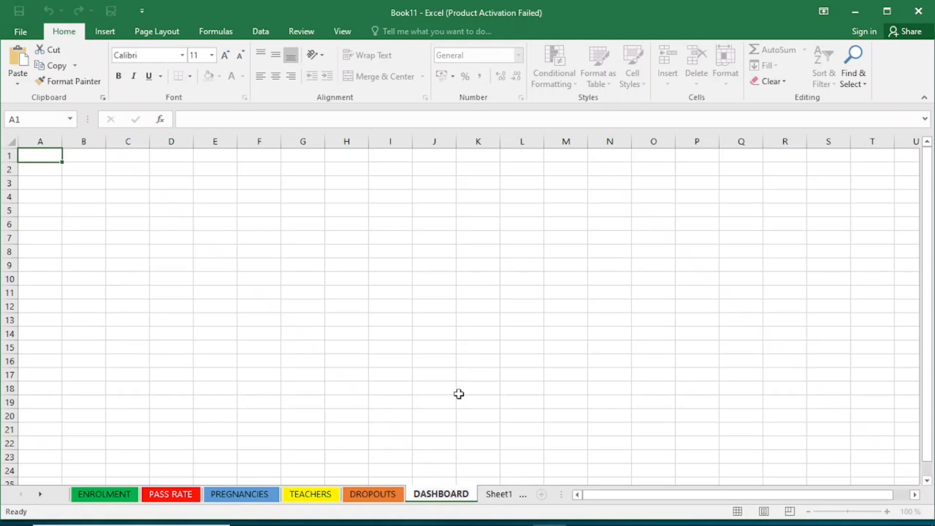
pyautogui.click(437, 433)
# Colour the DASHBOARD sheet tab light orange.
pyautogui.rightClick(444, 494)
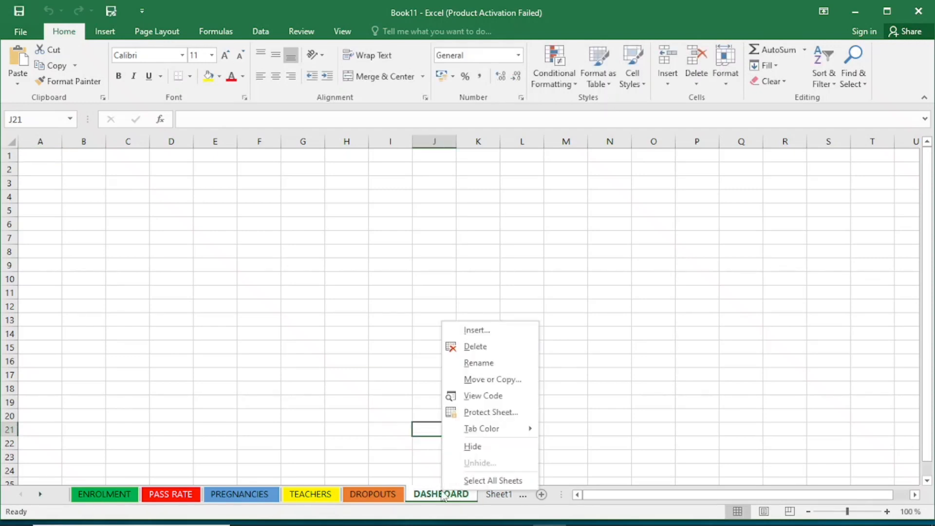
pyautogui.moveTo(528, 428)
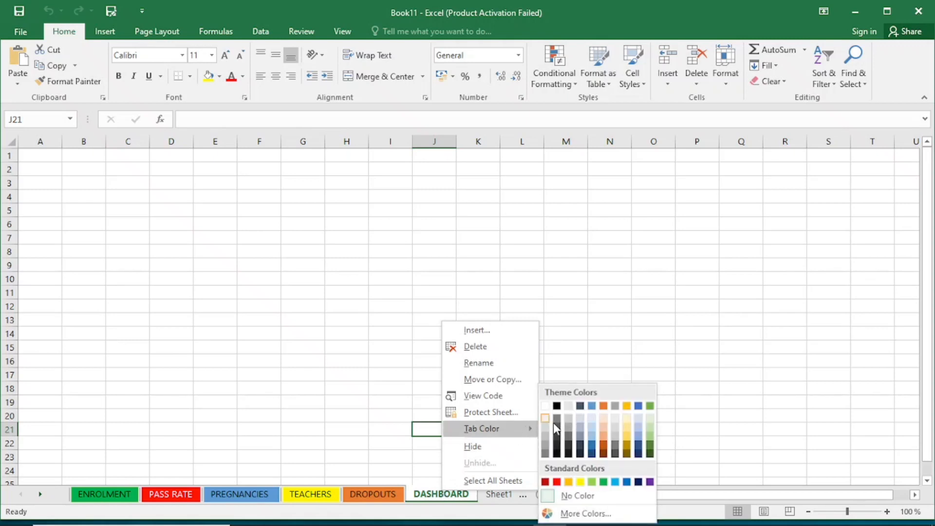
pyautogui.click(605, 441)
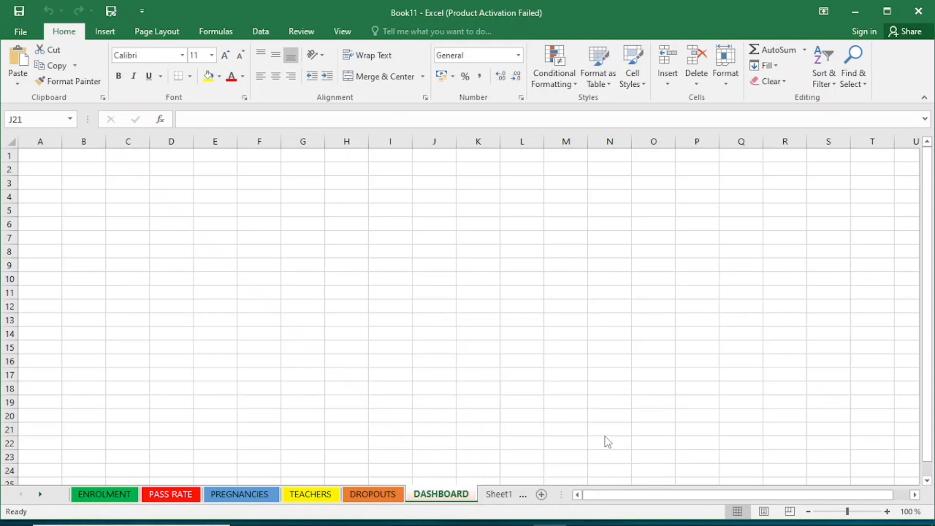
pyautogui.click(465, 358)
# Hide the gridlines on the DASHBOARD sheet.
pyautogui.click(383, 229)
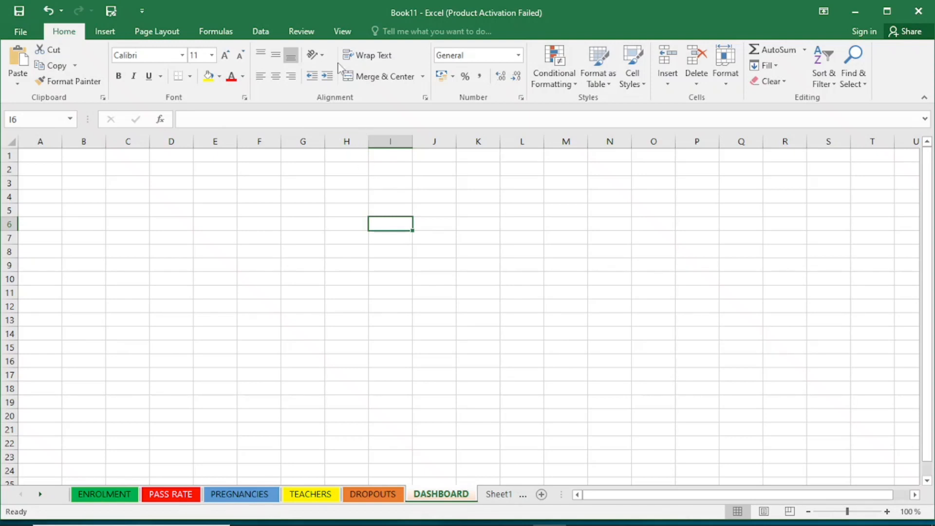
pyautogui.click(340, 32)
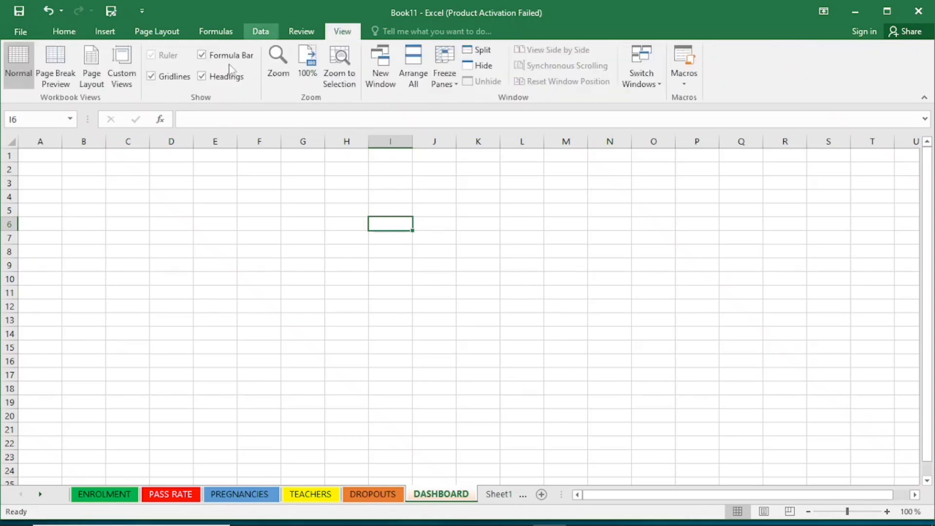
pyautogui.click(151, 77)
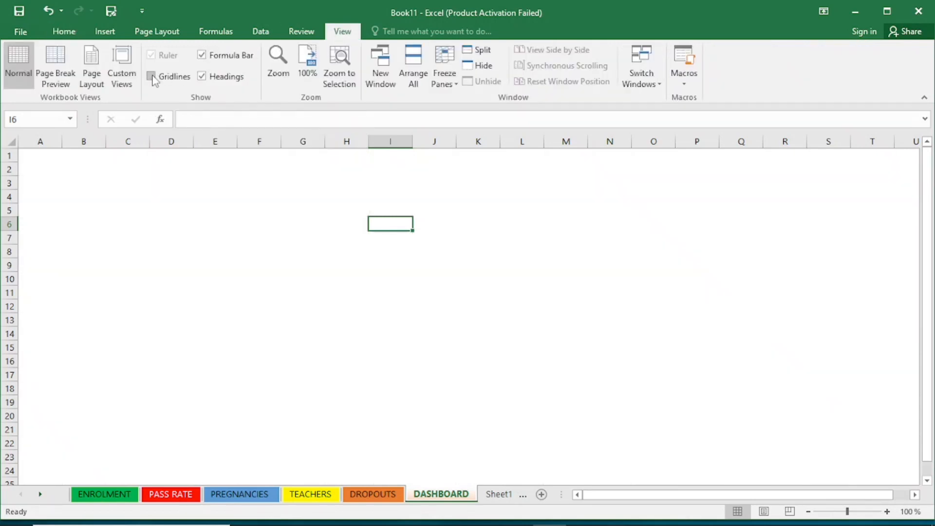
pyautogui.click(129, 184)
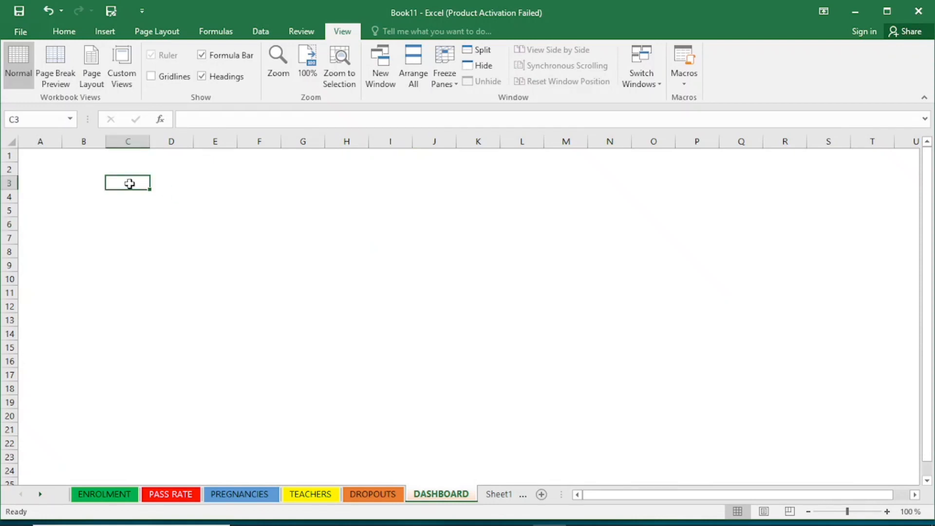
# Copy the ENROLMENT chart from the ENROLMENT sheet.
pyautogui.click(108, 493)
pyautogui.click(168, 494)
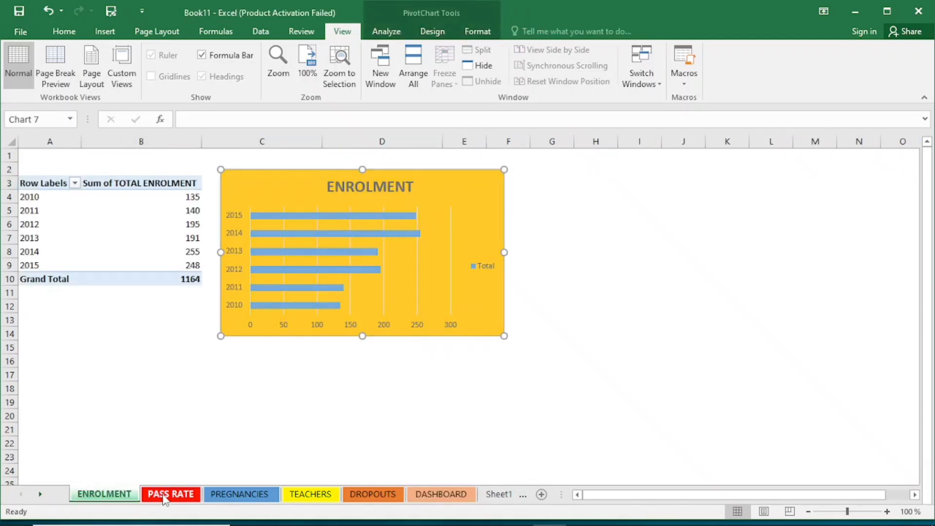
pyautogui.click(239, 493)
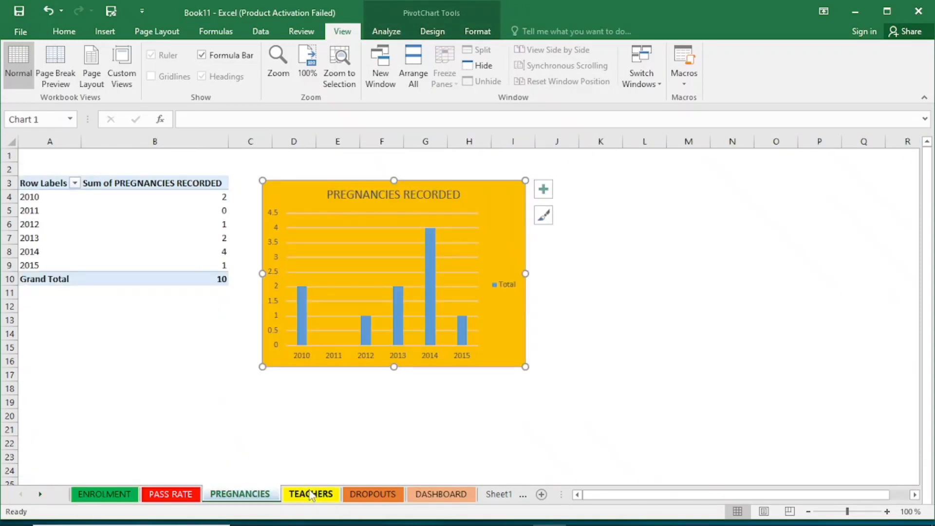
pyautogui.click(311, 494)
pyautogui.click(111, 494)
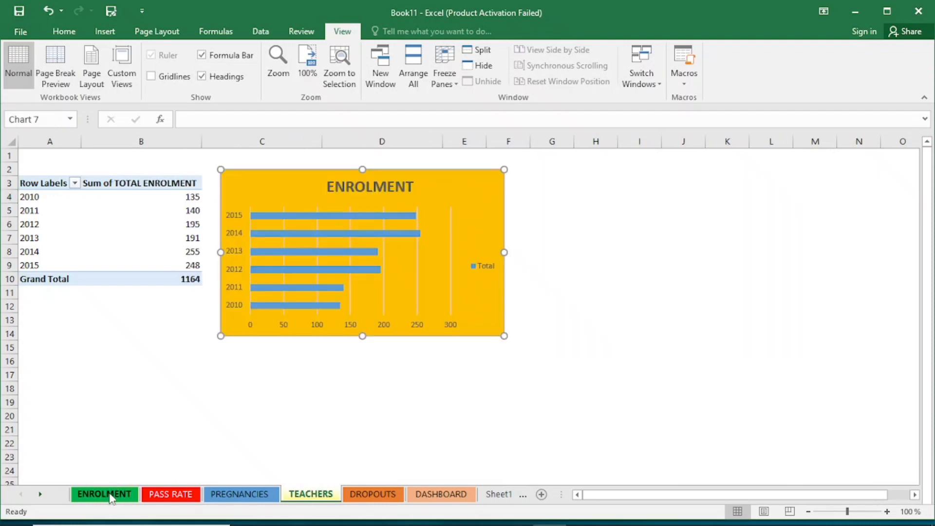
pyautogui.rightClick(241, 185)
pyautogui.click(261, 226)
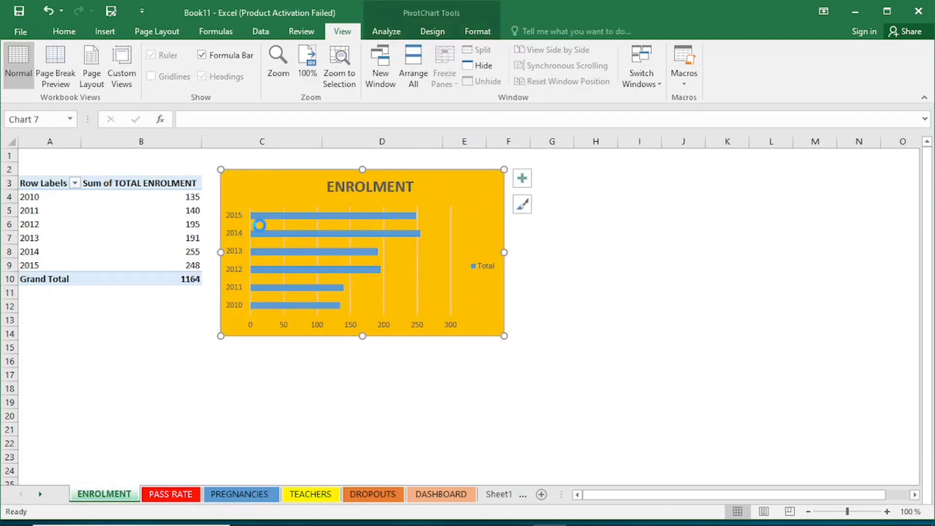
# Paste the ENROLMENT chart at cell A2 of the DASHBOARD sheet and shift it slightly right and up.
pyautogui.click(442, 497)
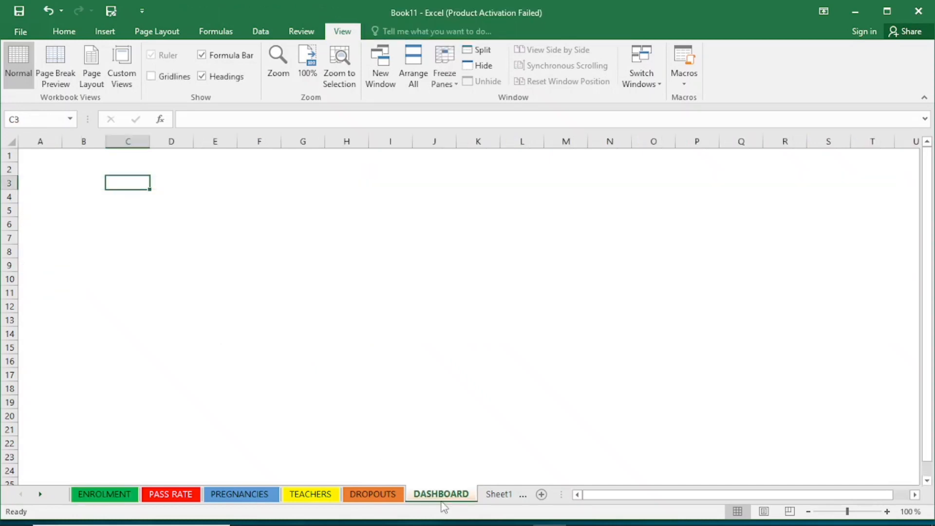
pyautogui.click(46, 166)
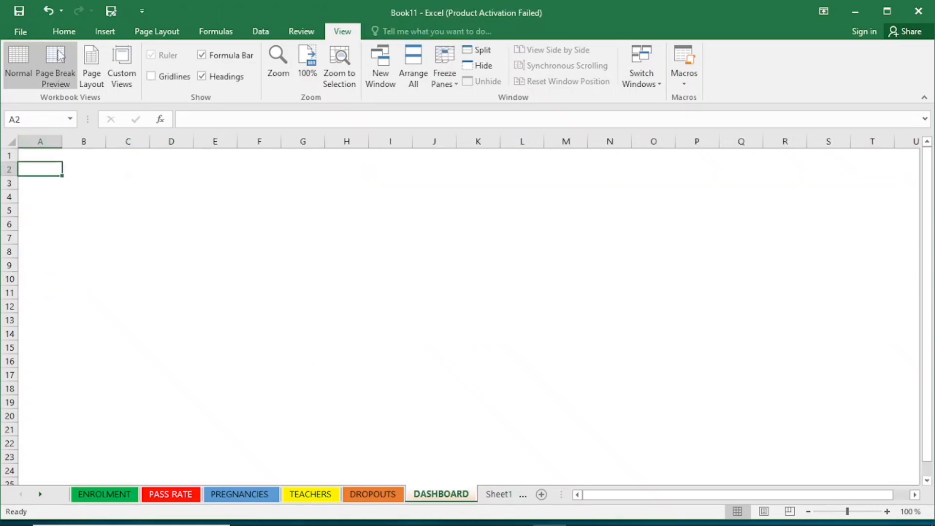
pyautogui.click(63, 32)
pyautogui.click(18, 58)
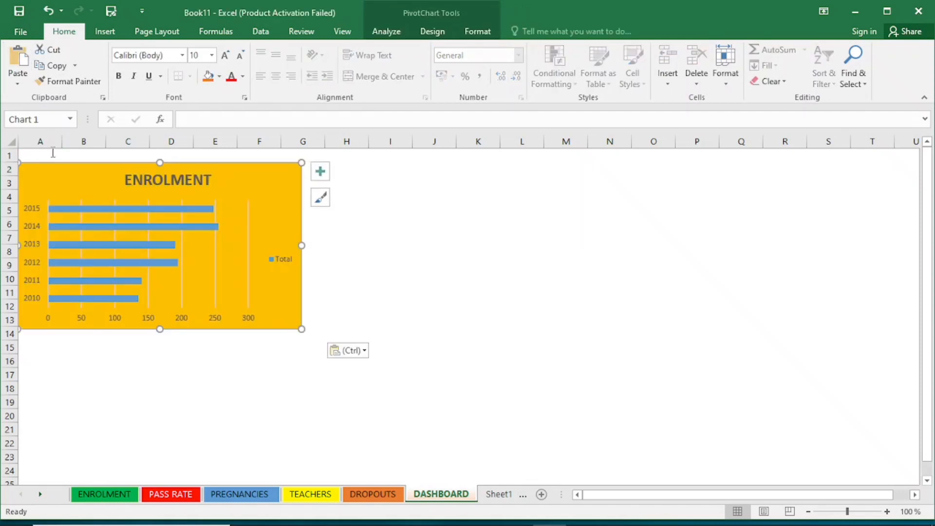
pyautogui.moveTo(61, 165); pyautogui.dragTo(72, 162)
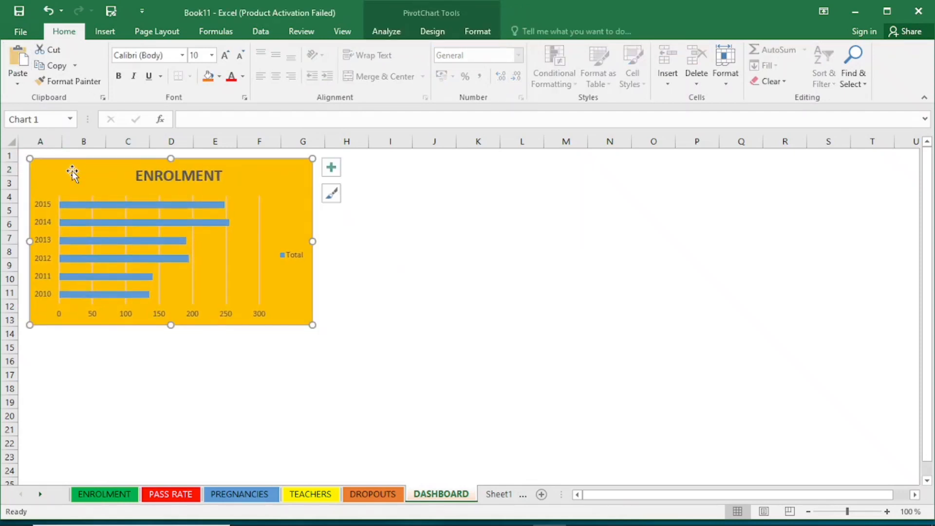
pyautogui.click(366, 226)
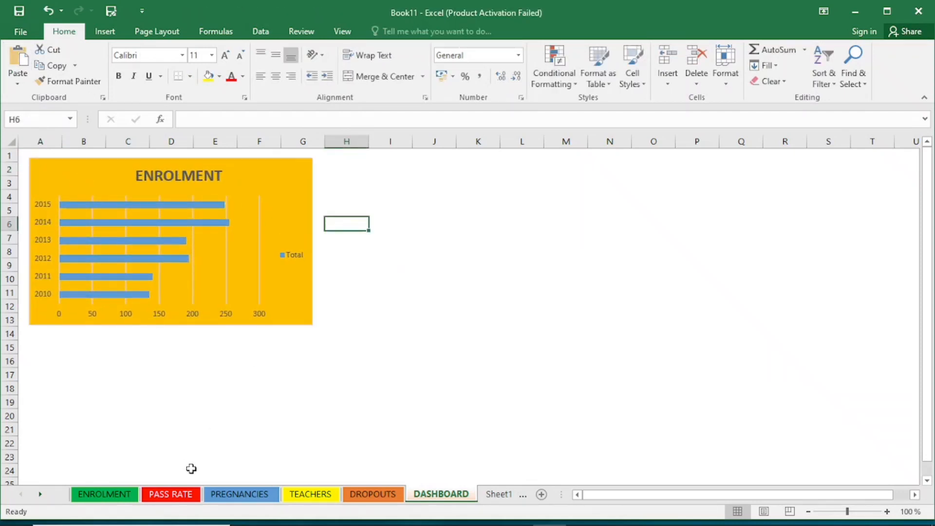
# Copy the pass rate and number of teachers chart from the PASS RATE sheet to cell H2 of the DASHBOARD sheet.
pyautogui.click(178, 495)
pyautogui.click(414, 241)
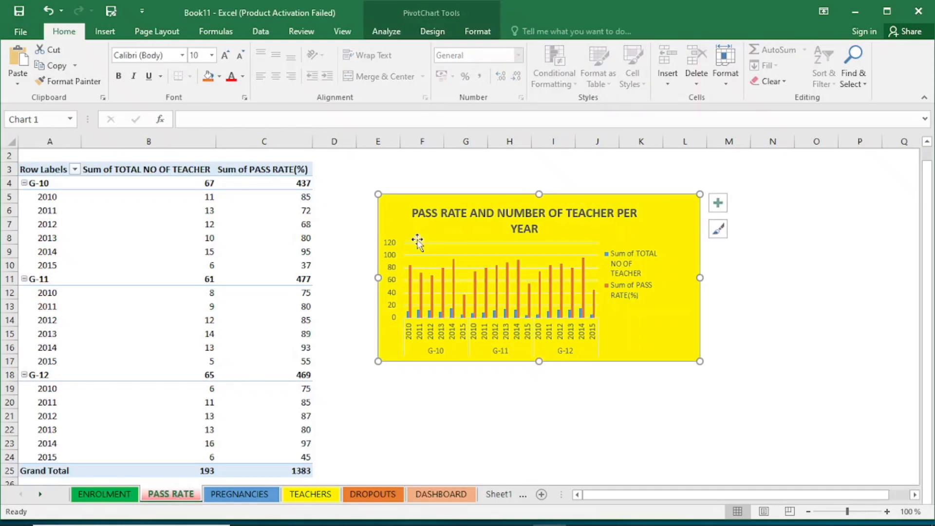
pyautogui.rightClick(392, 221)
pyautogui.click(423, 238)
pyautogui.click(441, 494)
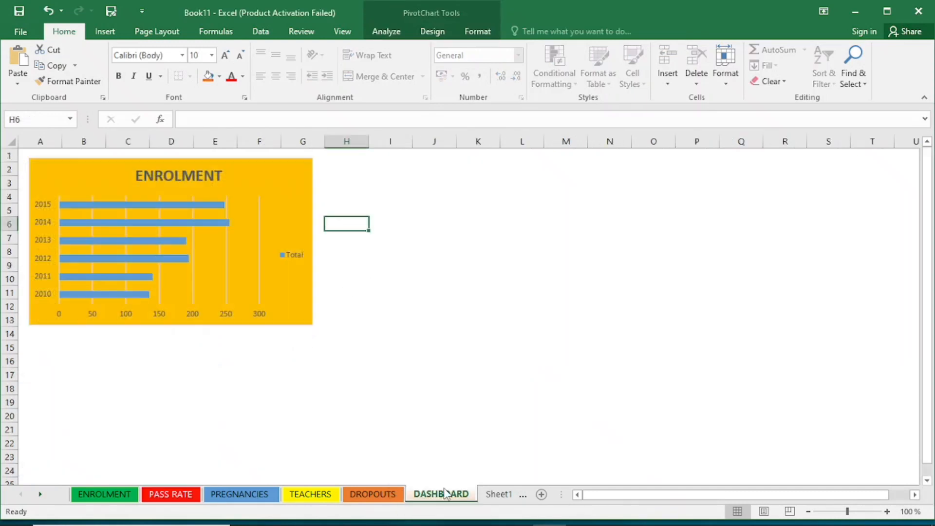
pyautogui.click(346, 164)
pyautogui.click(17, 61)
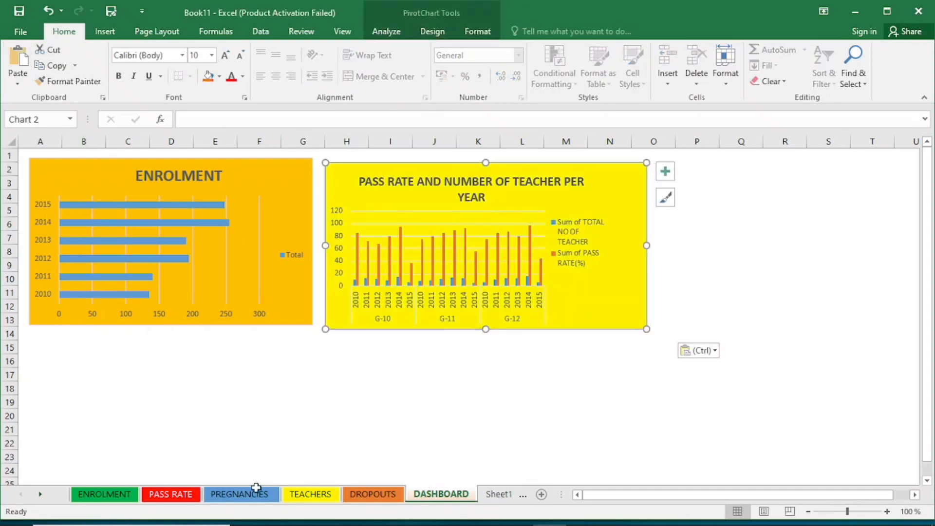
# Reduce the height of the PREGNANCIES RECORDED chart on the PREGNANCIES sheet so it ends at row 15, and copy the chart.
pyautogui.click(241, 494)
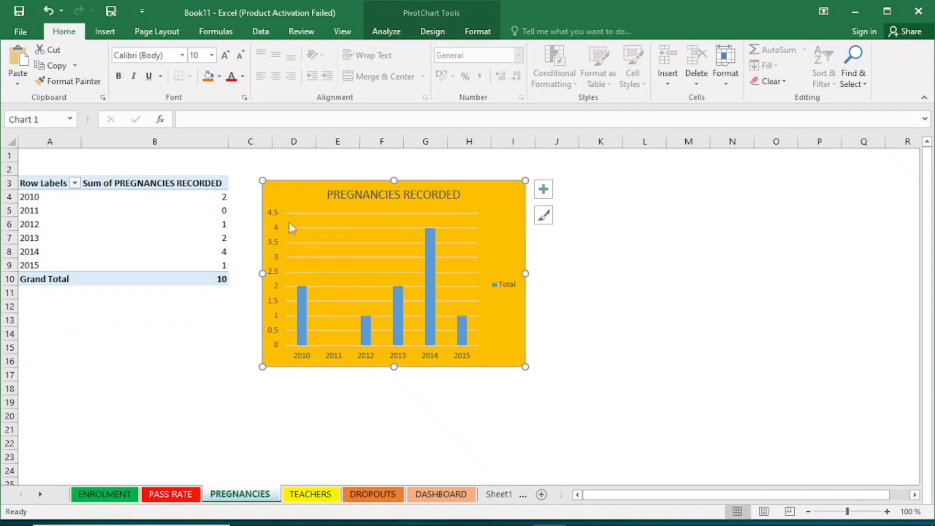
pyautogui.rightClick(291, 197)
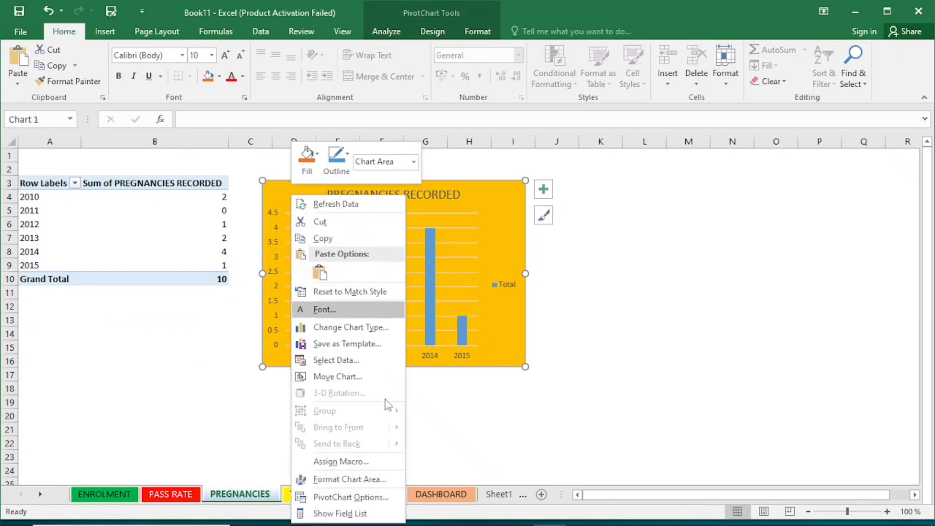
pyautogui.press('Escape')
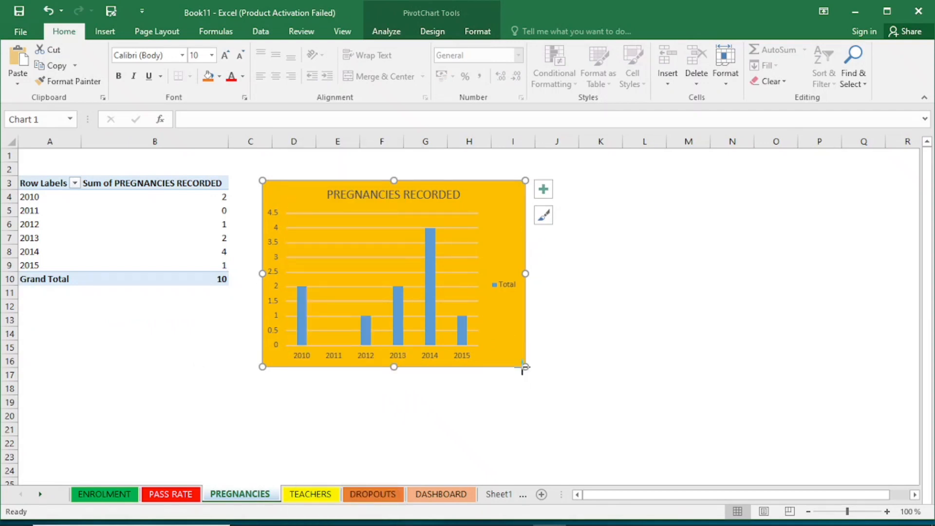
pyautogui.moveTo(525, 366)
pyautogui.mouseDown()
pyautogui.moveTo(516, 351)
pyautogui.moveTo(528, 348)
pyautogui.mouseUp()
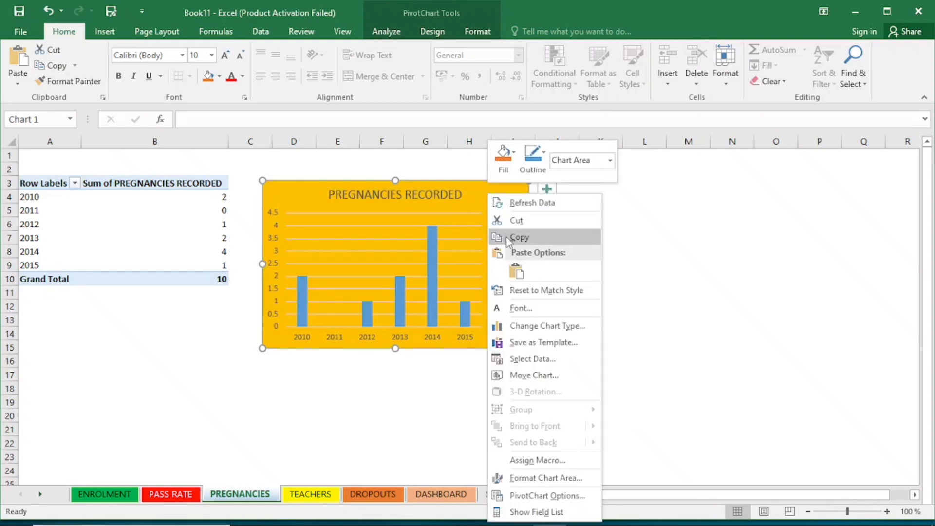
pyautogui.click(507, 237)
pyautogui.moveTo(455, 509)
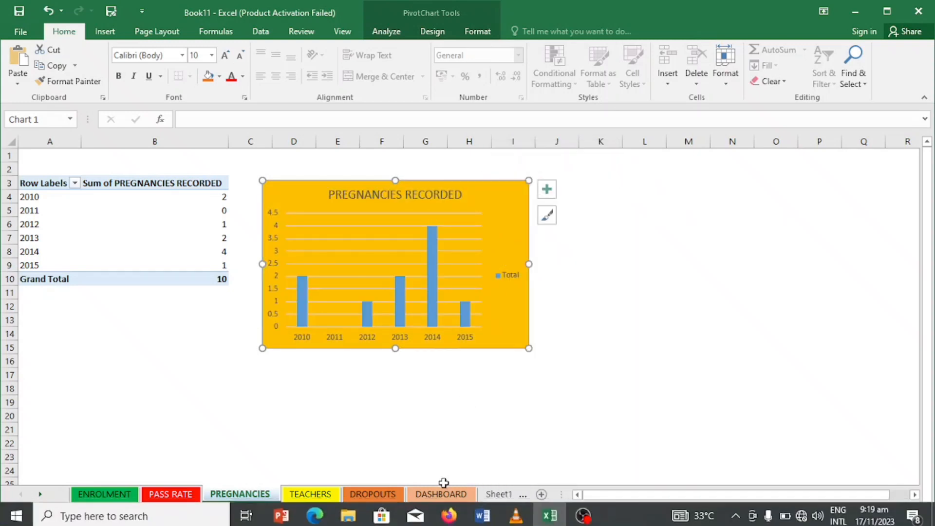
# Paste the PREGNANCIES RECORDED chart at cell A15 of the DASHBOARD sheet and shift it slightly right and up beneath the ENROLMENT chart.
pyautogui.click(442, 493)
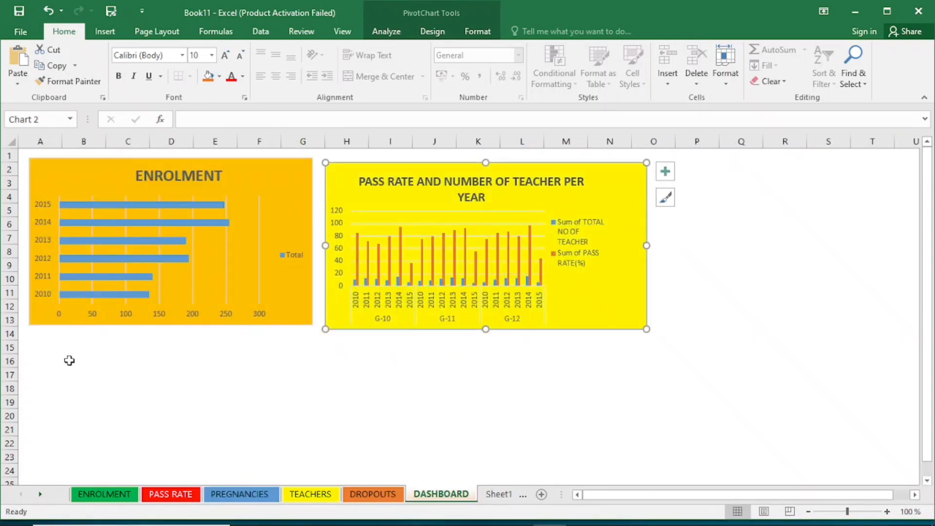
pyautogui.click(39, 342)
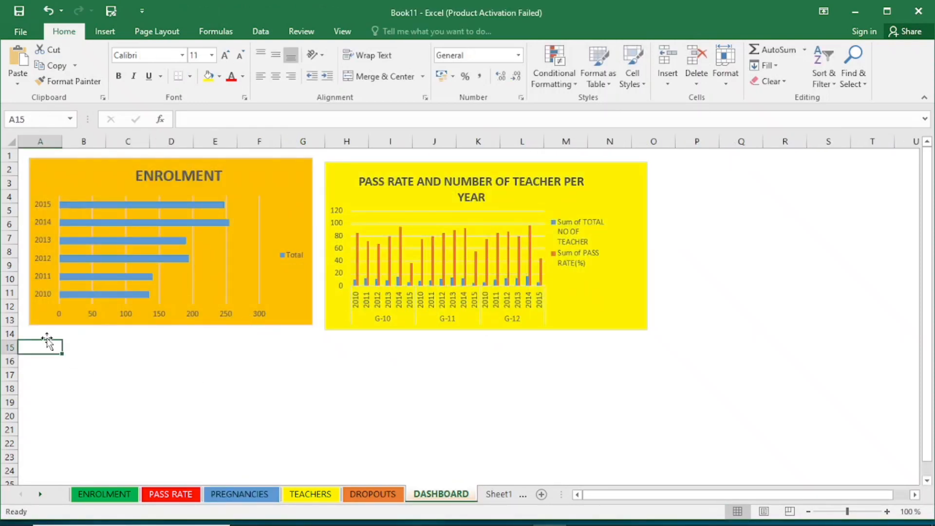
pyautogui.click(47, 339)
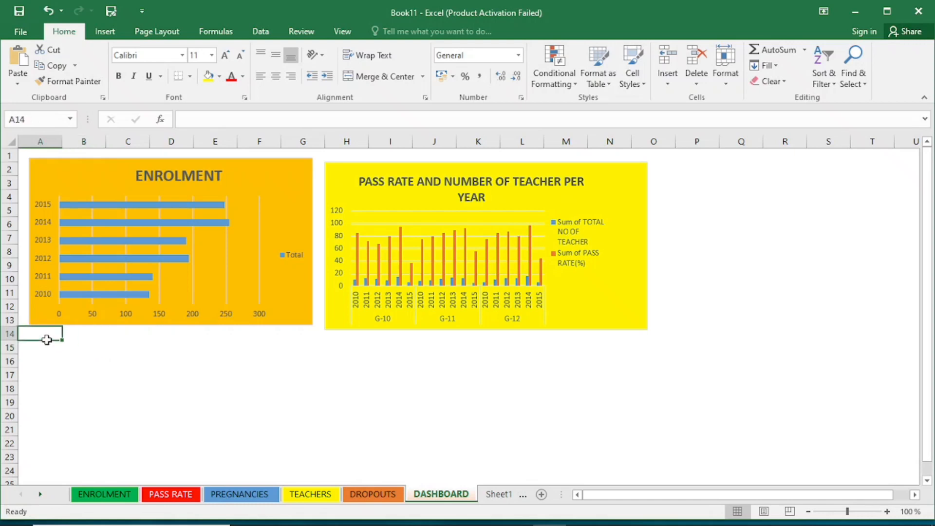
pyautogui.click(14, 61)
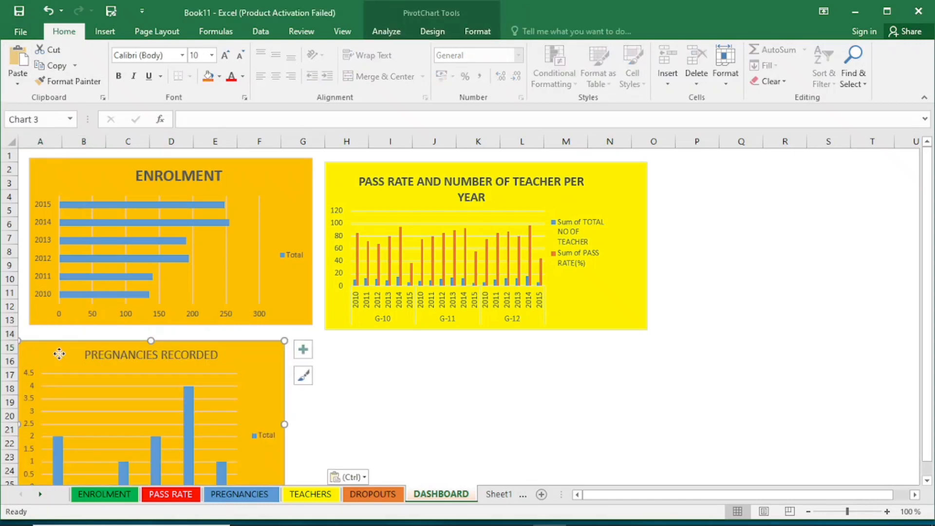
pyautogui.moveTo(60, 355)
pyautogui.mouseDown()
pyautogui.moveTo(73, 352)
pyautogui.moveTo(67, 347)
pyautogui.mouseUp()
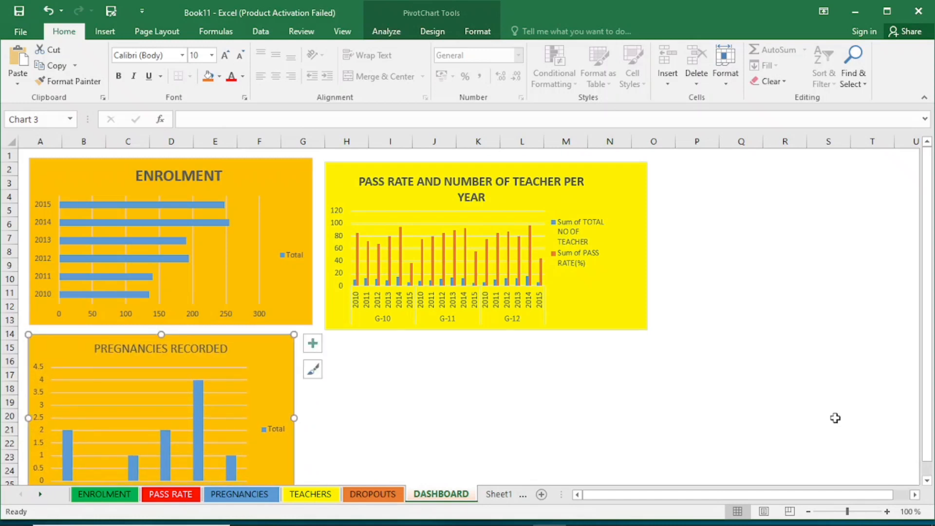
# Widen the PREGNANCIES RECORDED chart on the dashboard to line up with the right edge of the ENROLMENT chart and deselect it.
pyautogui.scroll(-2, 930, 482)
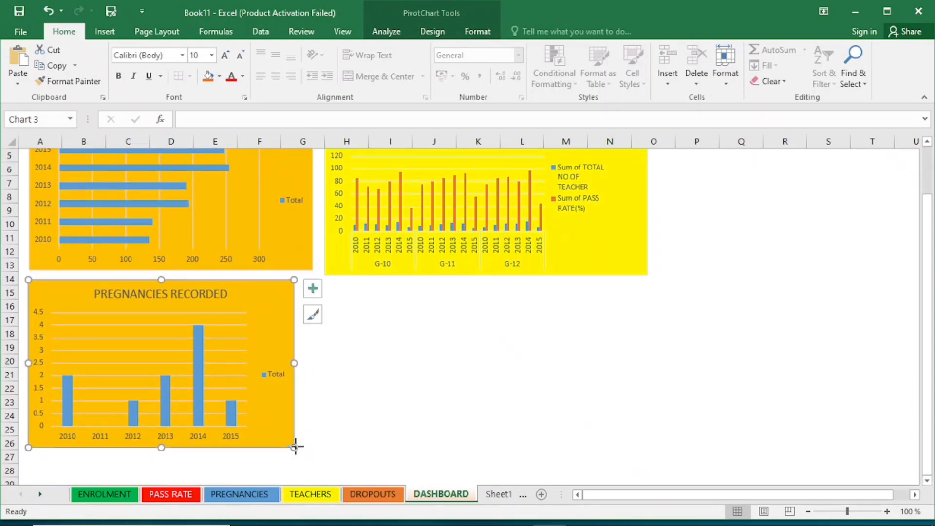
pyautogui.moveTo(296, 446); pyautogui.dragTo(312, 447)
pyautogui.click(392, 404)
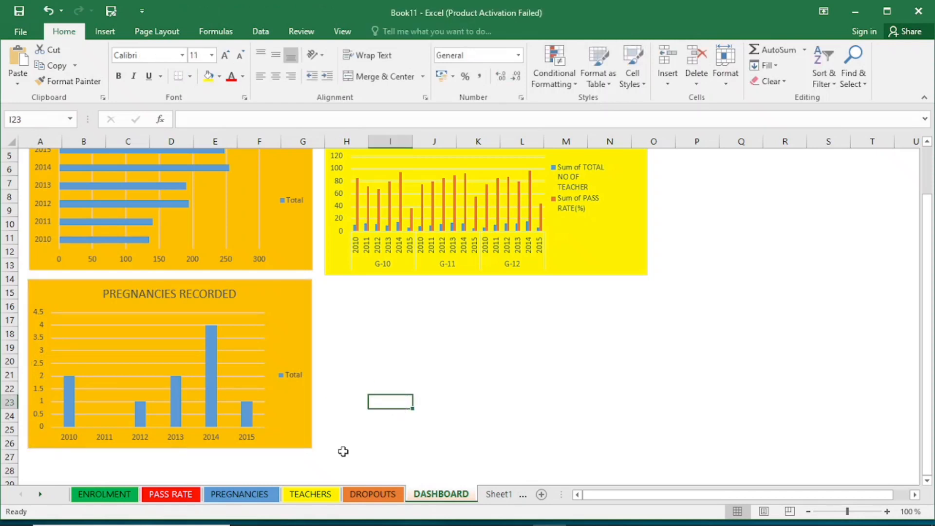
# Copy the NUMBER OF TEACHERS PER YEAR chart from the TEACHERS sheet.
pyautogui.click(310, 494)
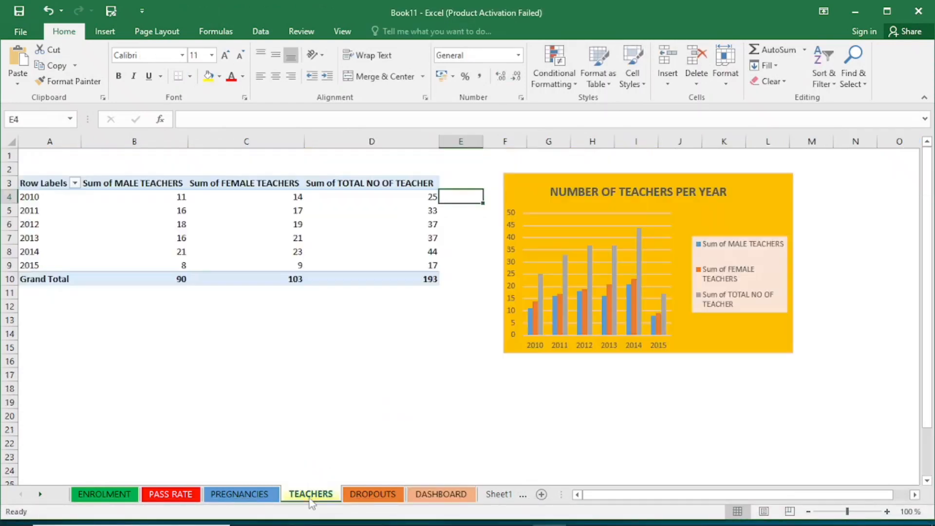
pyautogui.rightClick(522, 180)
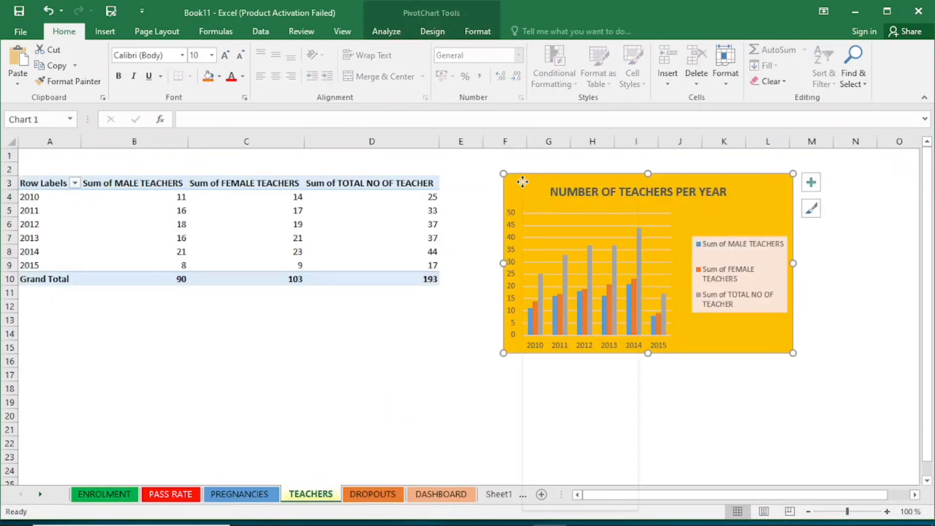
pyautogui.click(536, 225)
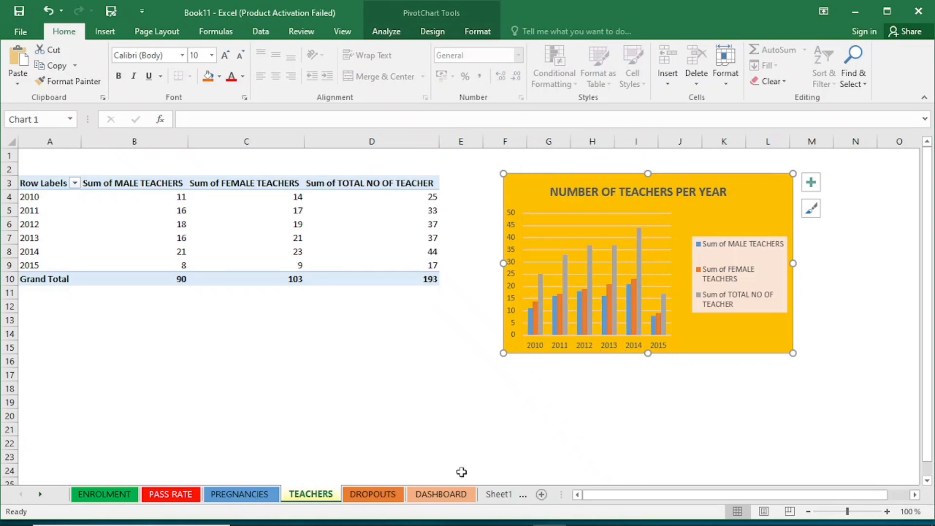
# Paste the teachers chart at cell H15 of the DASHBOARD sheet and shorten it to align with the bottom of the pregnancies chart.
pyautogui.click(445, 495)
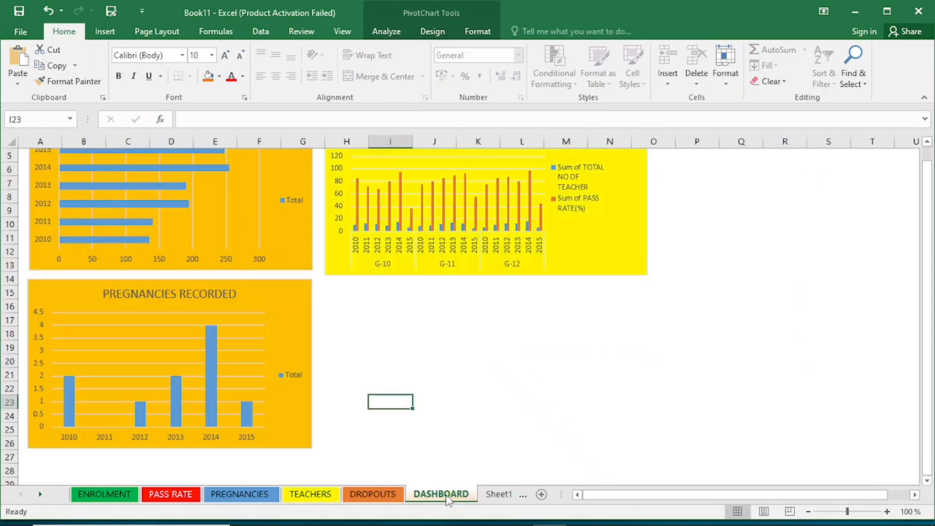
pyautogui.click(341, 297)
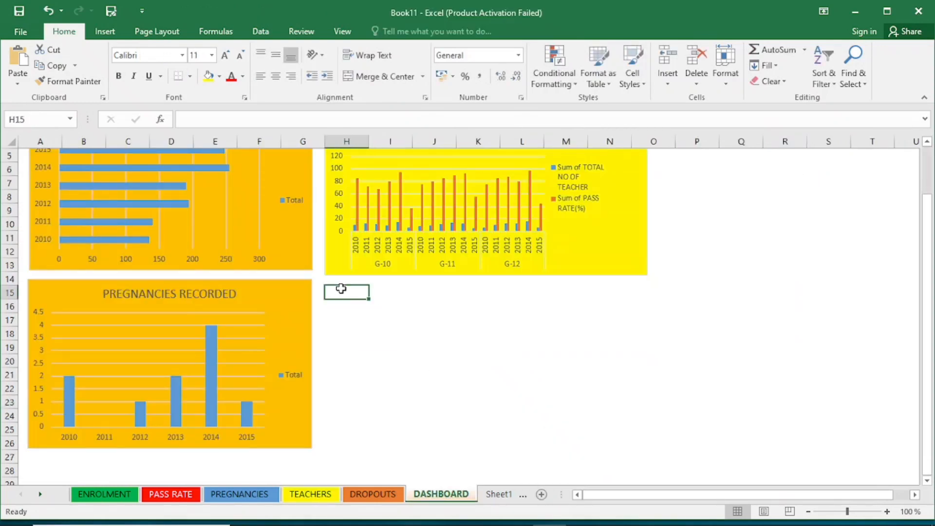
pyautogui.click(18, 58)
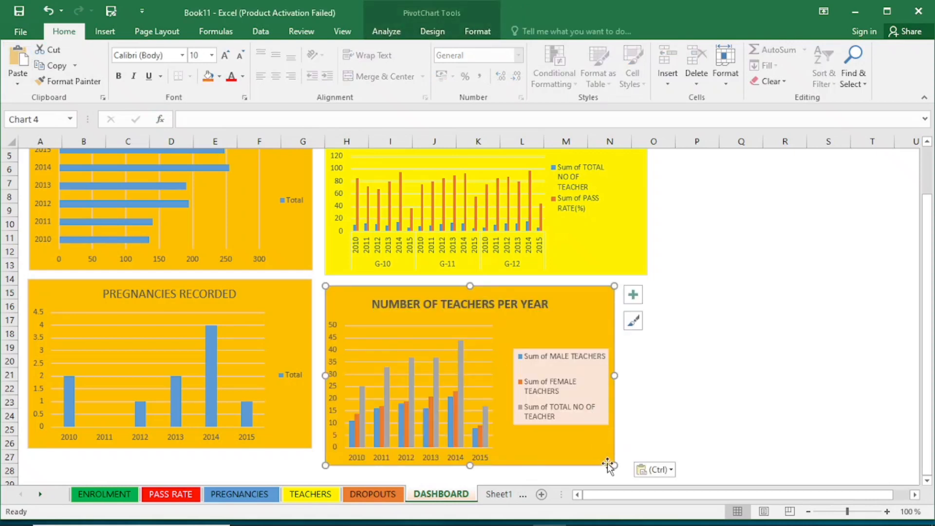
pyautogui.moveTo(614, 464); pyautogui.dragTo(619, 447)
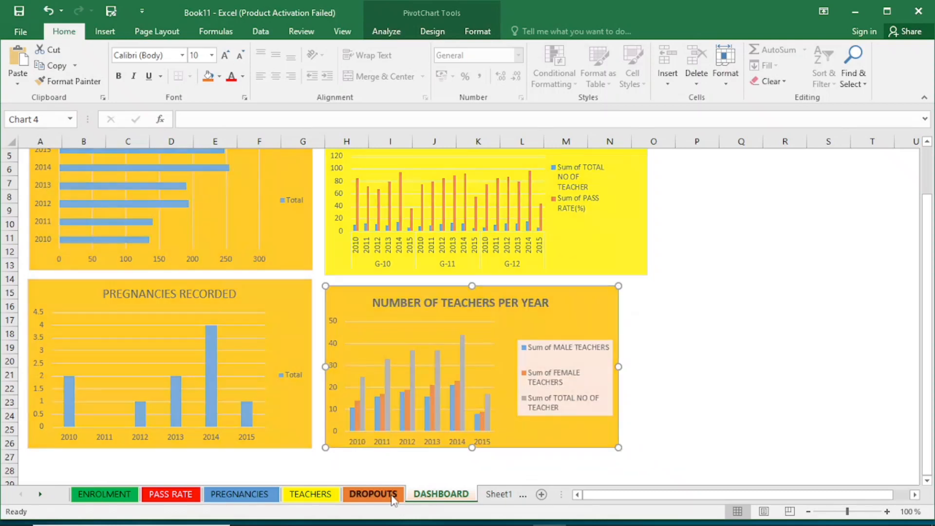
# Reduce the height of the DROP OUTS chart on the DROPOUTS sheet so it ends around row 14, and copy the chart.
pyautogui.click(397, 495)
pyautogui.click(477, 192)
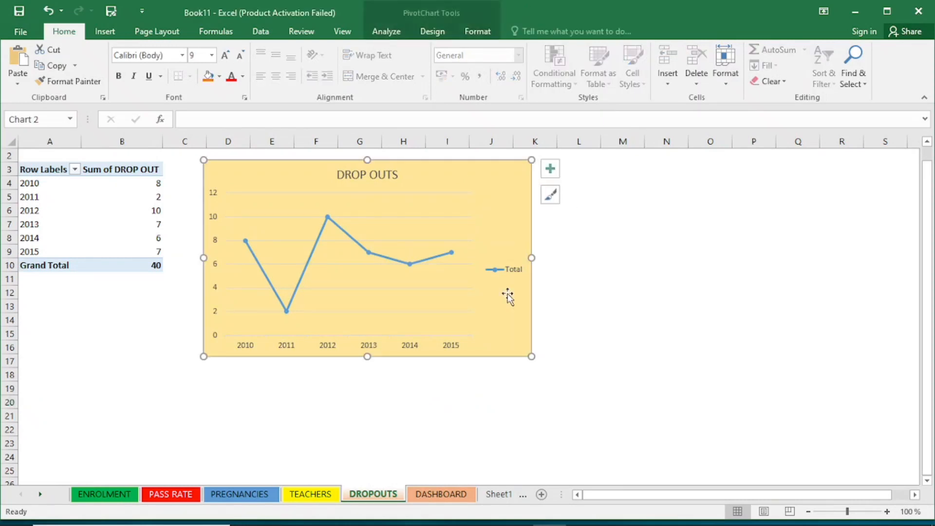
pyautogui.moveTo(529, 352); pyautogui.dragTo(530, 322)
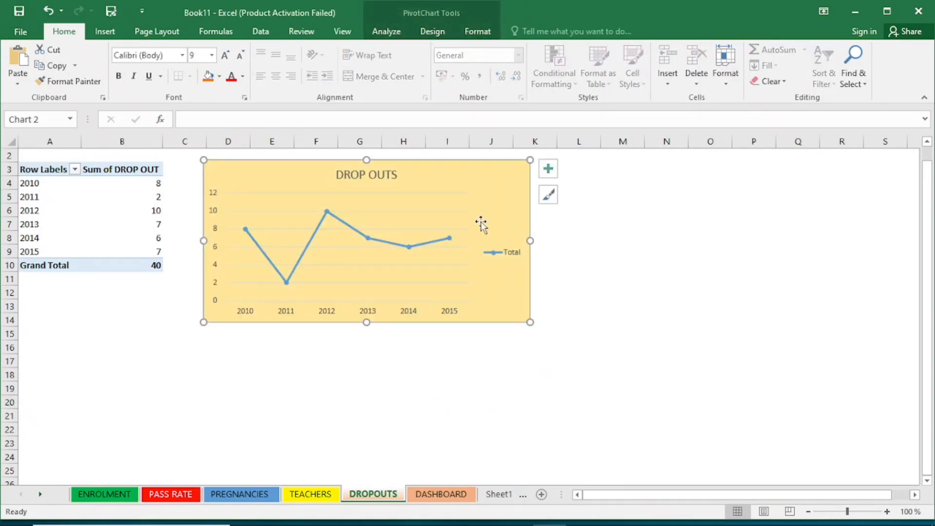
pyautogui.rightClick(481, 178)
pyautogui.press('Escape')
# Paste the DROP OUTS chart at cell O15 of the DASHBOARD sheet, beside the teachers chart.
pyautogui.click(445, 495)
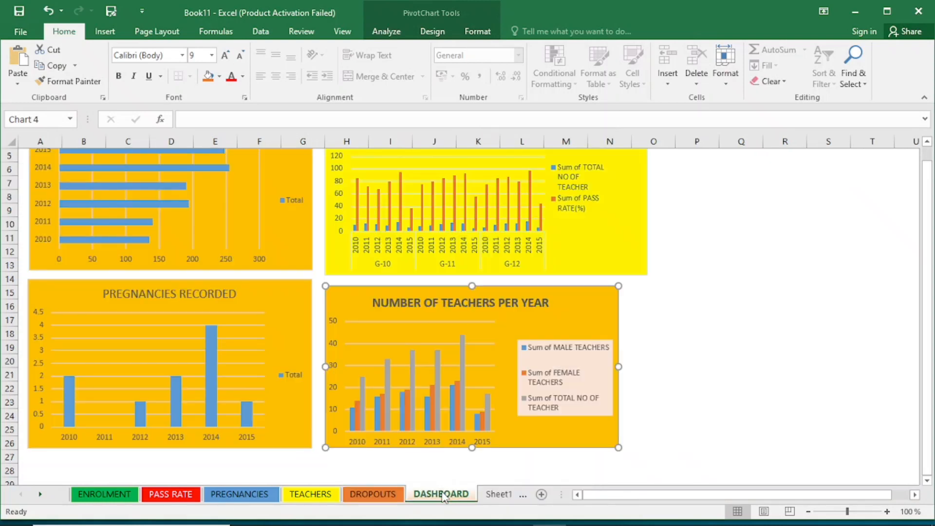
pyautogui.click(661, 298)
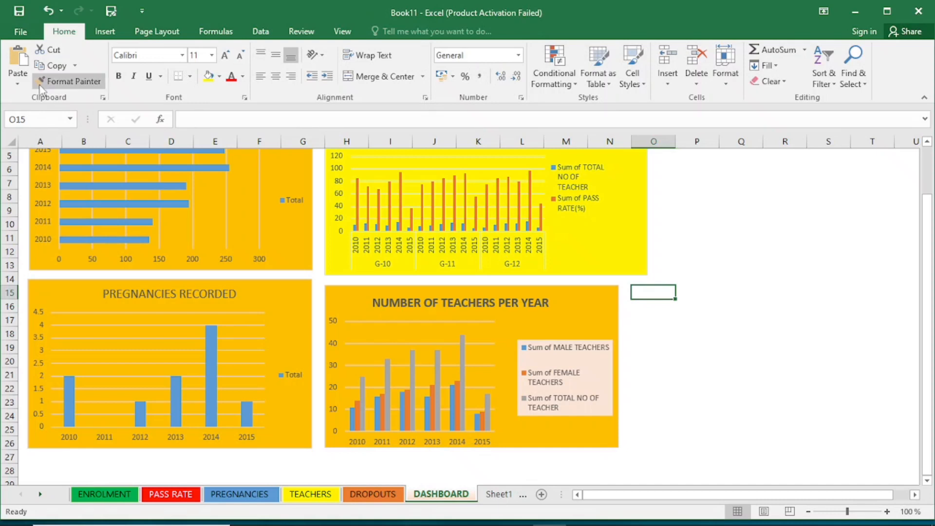
pyautogui.click(18, 61)
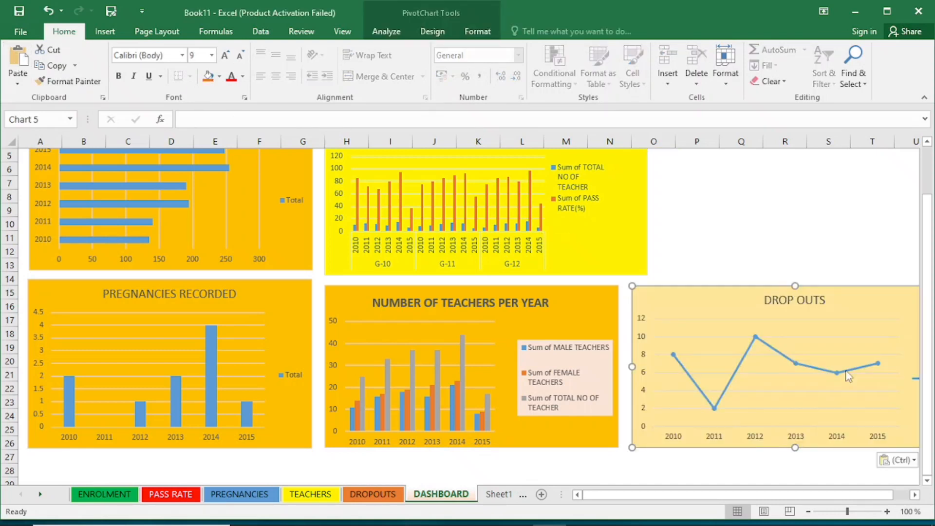
# Narrow the DROP OUTS chart on the dashboard so its right edge ends within column T.
pyautogui.click(916, 496)
pyautogui.click(915, 495)
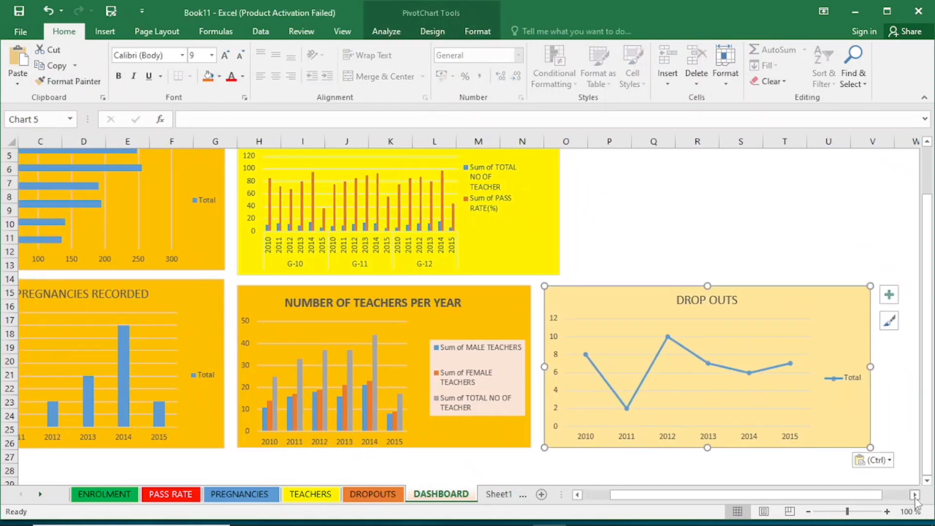
pyautogui.moveTo(871, 447); pyautogui.dragTo(807, 448)
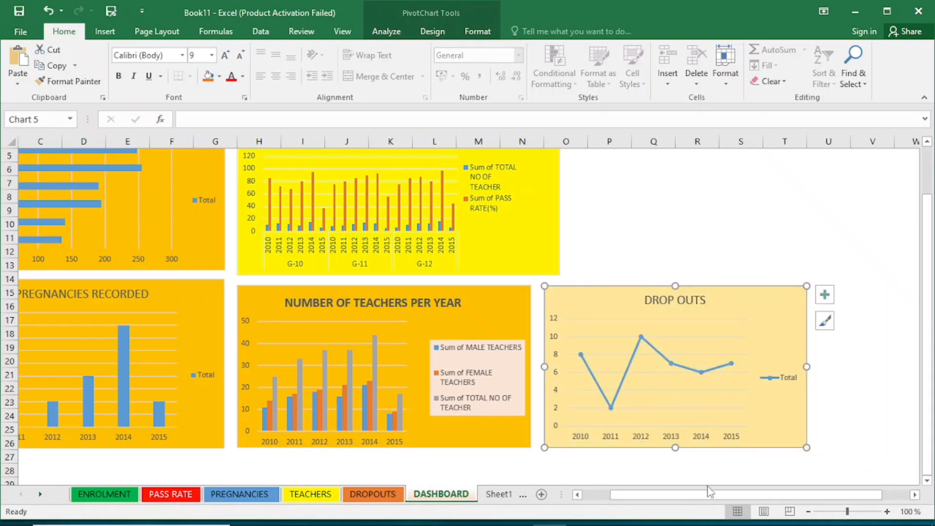
pyautogui.moveTo(709, 492); pyautogui.dragTo(588, 495)
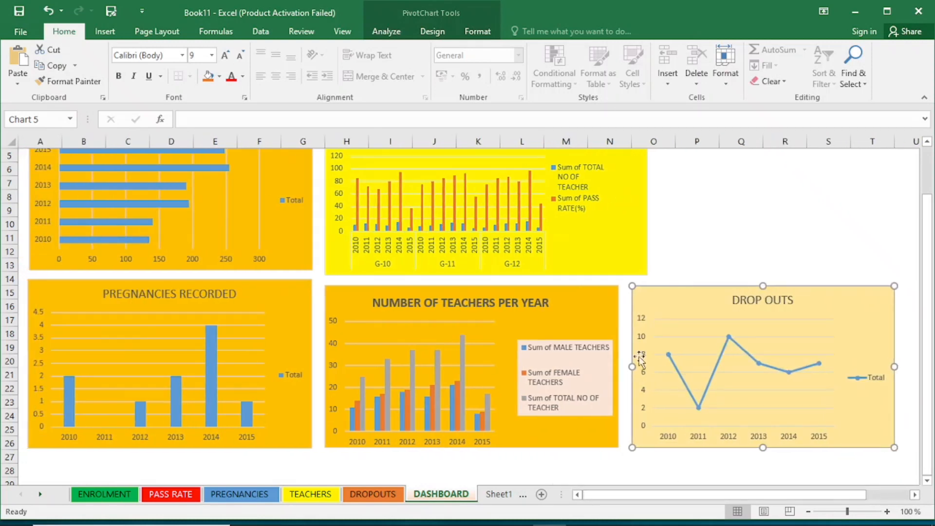
# Collapse the ribbon to enlarge the dashboard view and select cell P2 in the empty area beside the pass rate chart.
pyautogui.click(925, 97)
pyautogui.moveTo(929, 141); pyautogui.dragTo(927, 96)
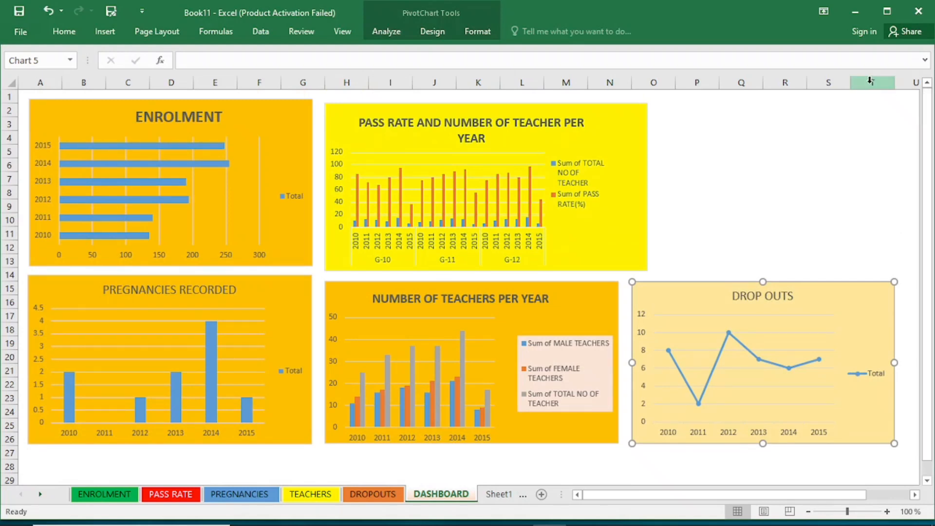
pyautogui.click(818, 139)
pyautogui.click(731, 119)
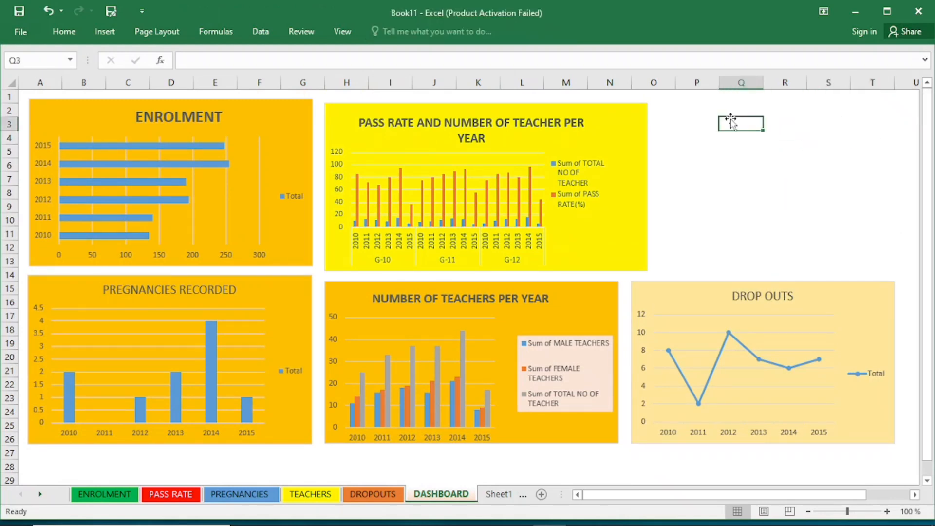
pyautogui.click(691, 108)
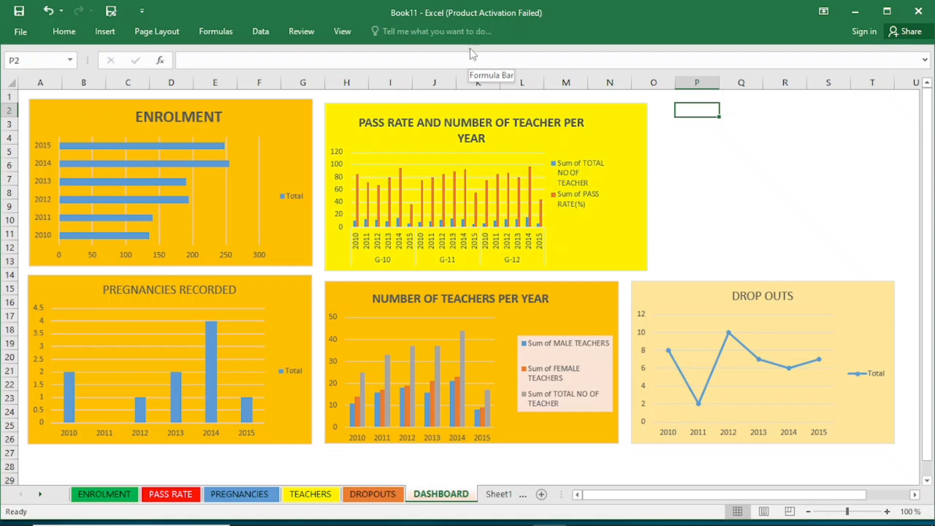
# Insert GRADE and YEAR slicers for the pass rate and number of teachers chart on the DASHBOARD sheet.
pyautogui.click(614, 123)
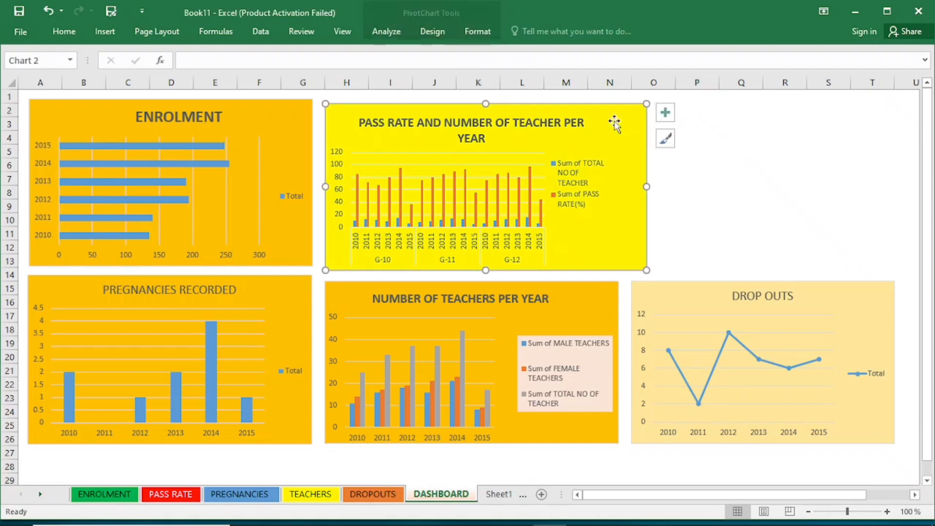
pyautogui.click(390, 28)
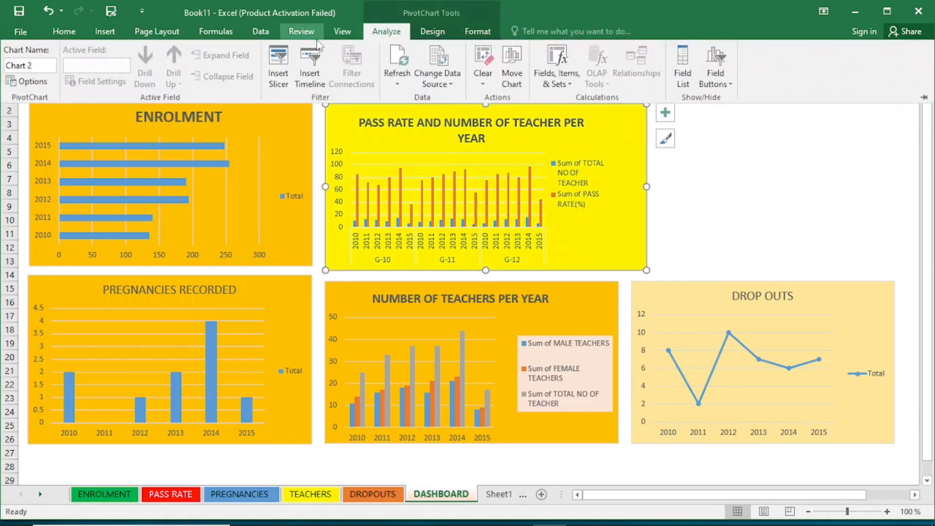
pyautogui.click(288, 56)
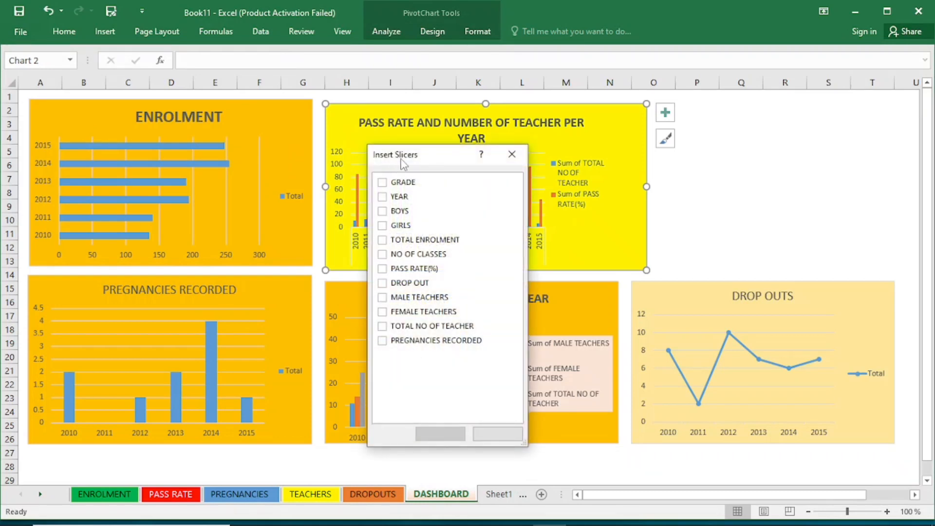
pyautogui.moveTo(403, 164); pyautogui.dragTo(399, 152)
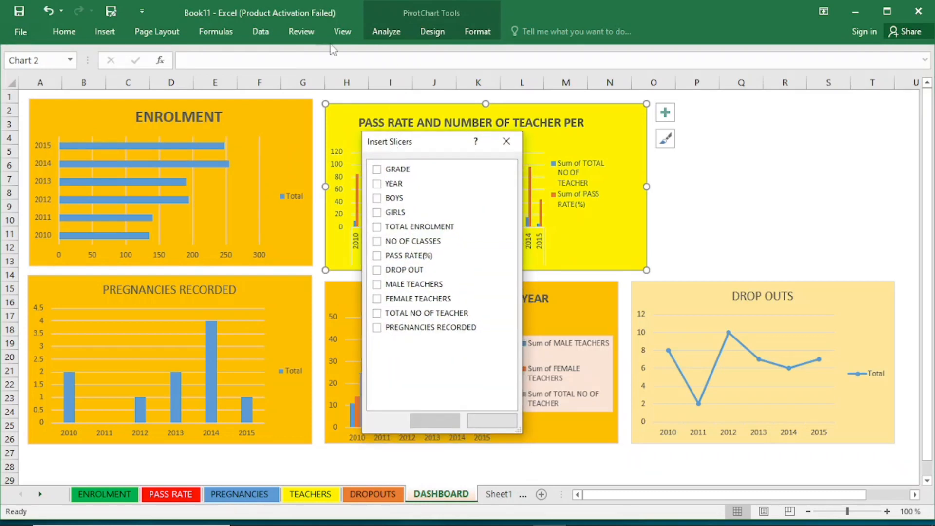
pyautogui.click(378, 171)
pyautogui.click(377, 185)
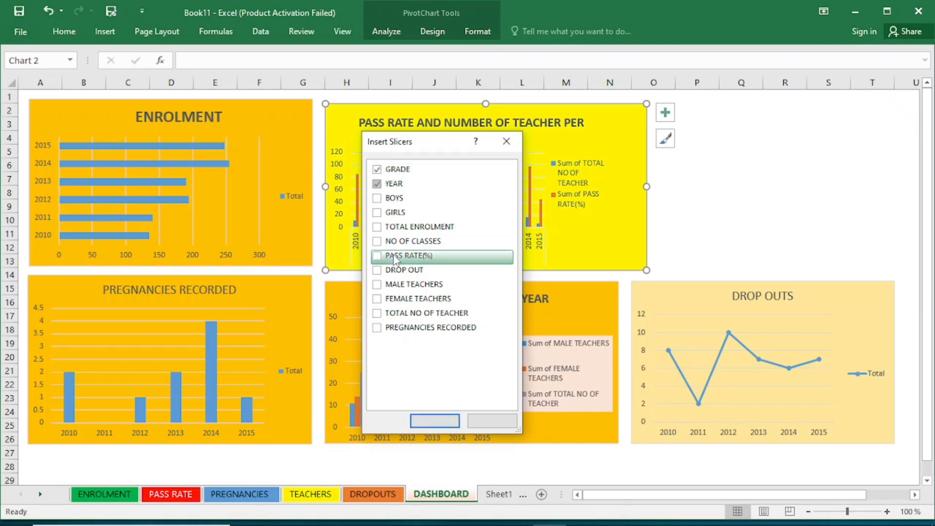
pyautogui.click(429, 422)
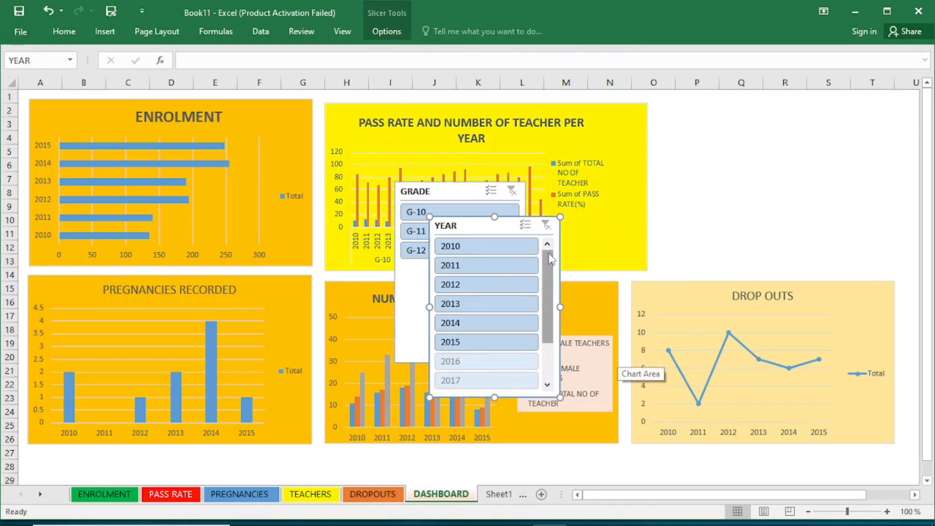
# Move the YEAR and GRADE slicers into the empty area beside the pass rate chart and shorten both.
pyautogui.moveTo(466, 233); pyautogui.dragTo(799, 117)
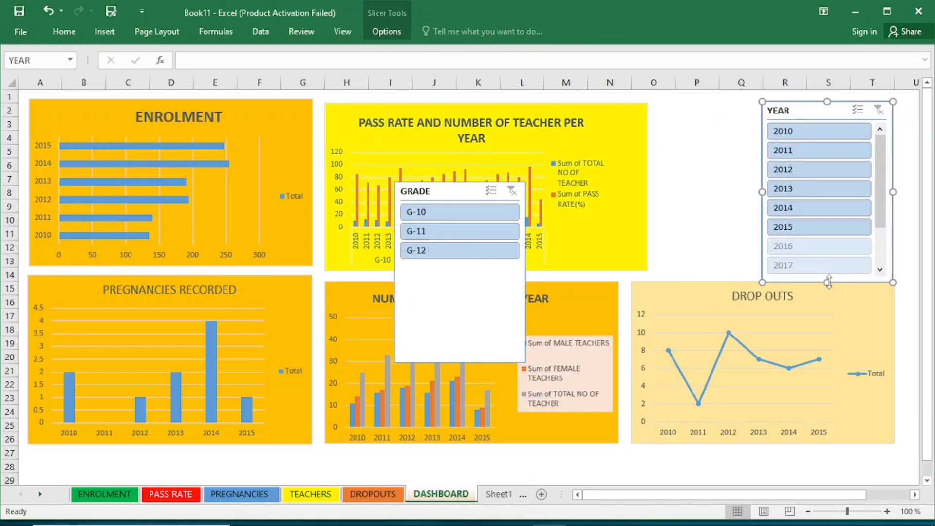
pyautogui.moveTo(828, 283); pyautogui.dragTo(837, 246)
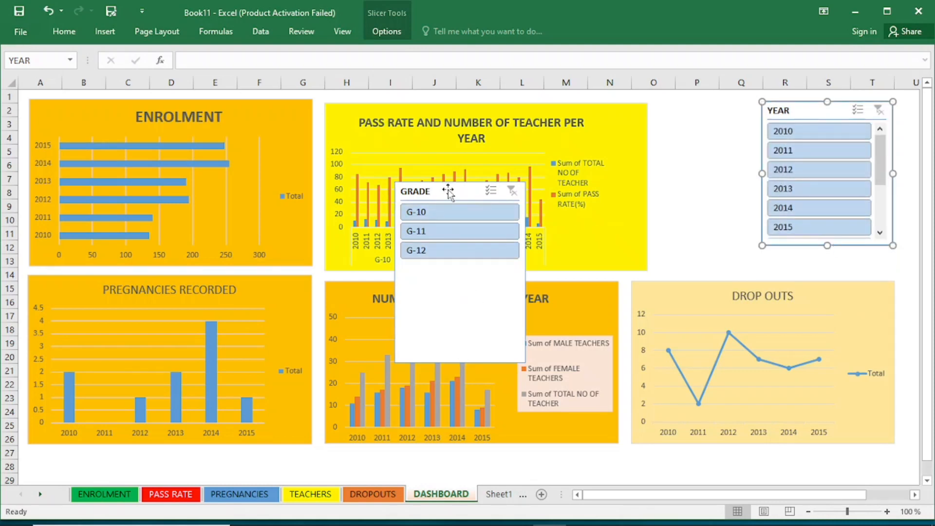
pyautogui.click(446, 189)
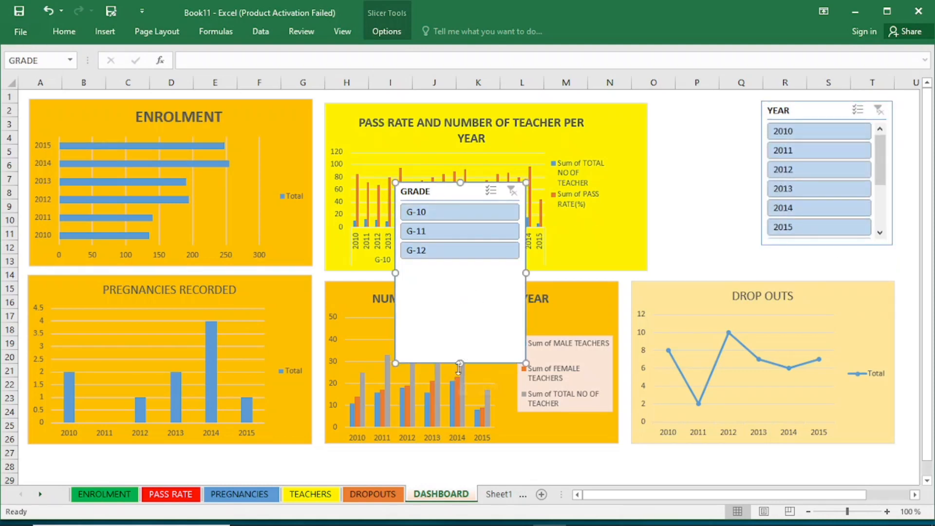
pyautogui.moveTo(457, 361); pyautogui.dragTo(455, 266)
pyautogui.moveTo(451, 191); pyautogui.dragTo(689, 112)
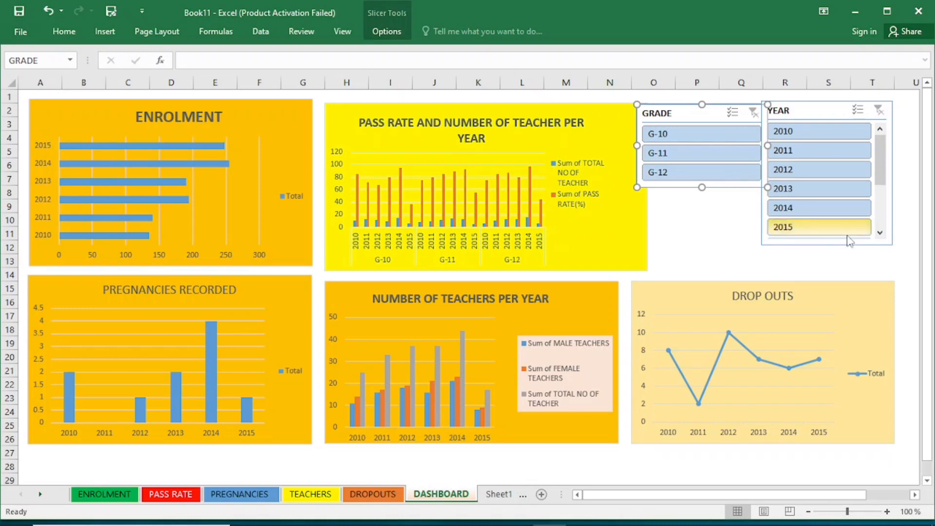
# Shift the YEAR slicer to end near column U and the GRADE slicer between it and the pass rate chart, without overlaps.
pyautogui.click(892, 245)
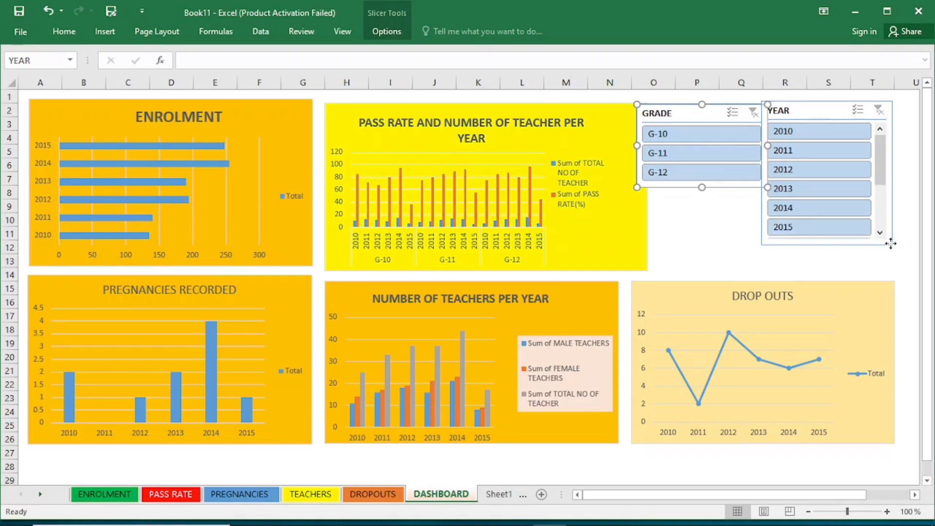
pyautogui.moveTo(813, 110); pyautogui.dragTo(837, 109)
pyautogui.moveTo(693, 111); pyautogui.dragTo(711, 117)
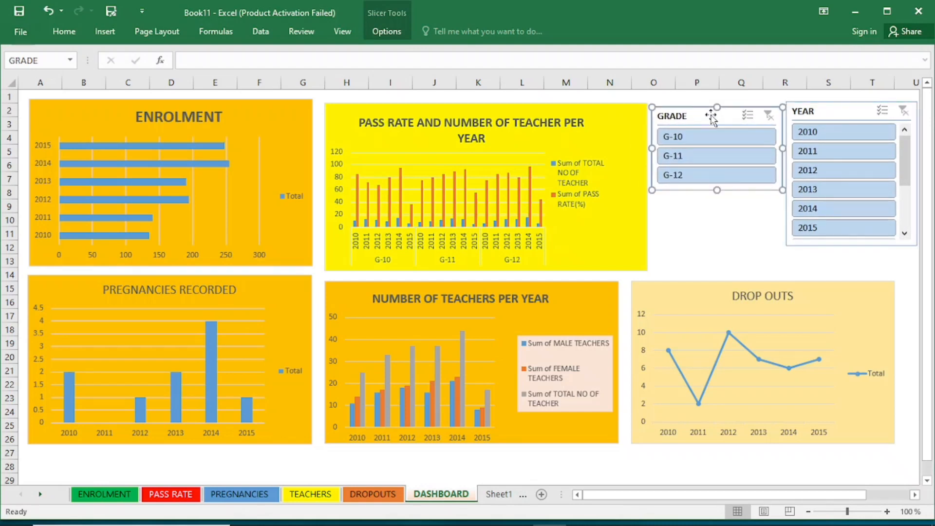
# Apply the dark gold slicer style to the GRADE slicer.
pyautogui.click(384, 32)
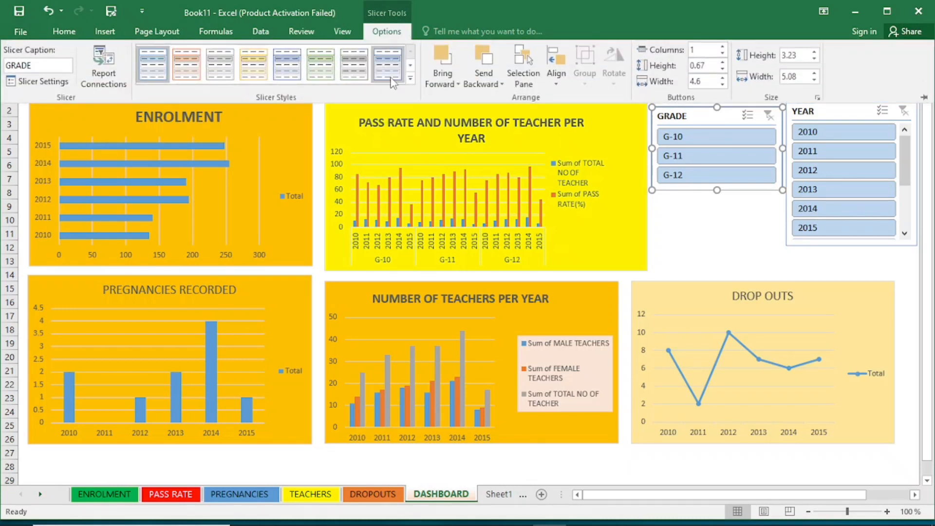
pyautogui.click(411, 80)
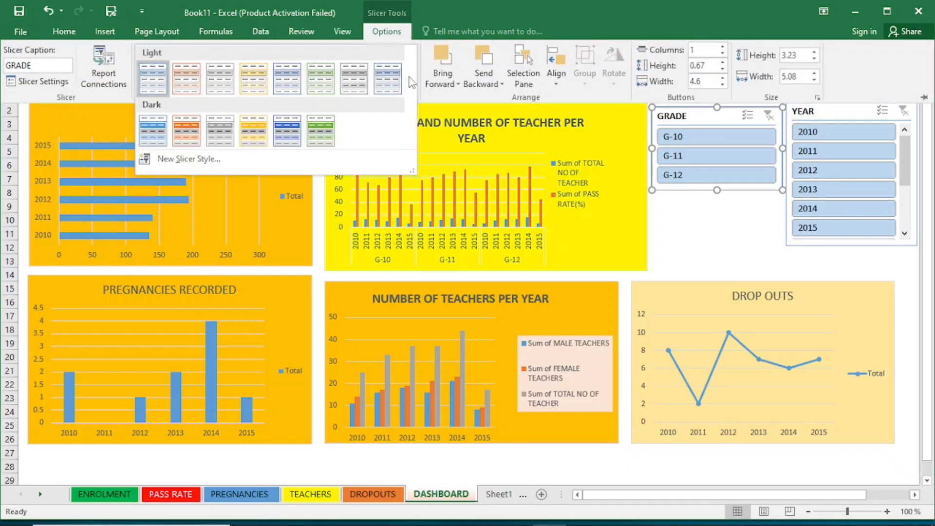
pyautogui.click(256, 127)
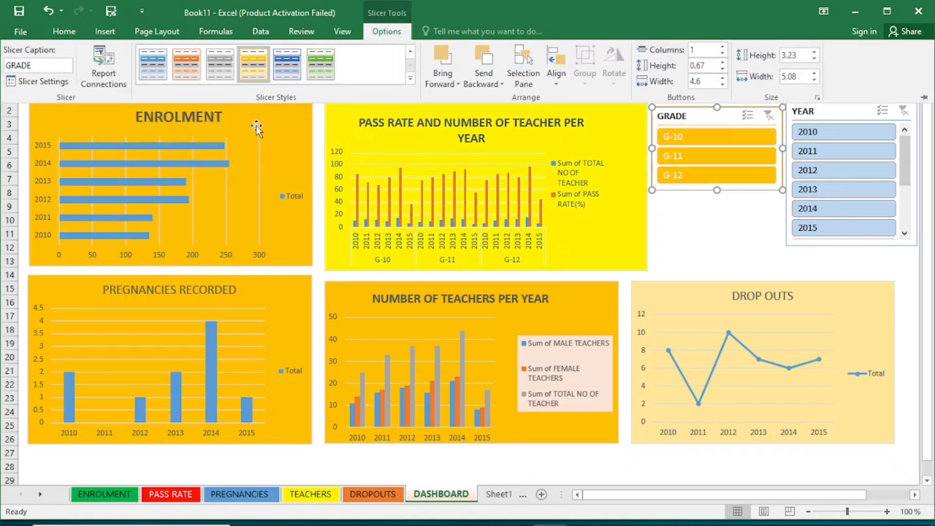
# Give the YEAR slicer the same dark gold slicer style as the GRADE slicer.
pyautogui.click(834, 112)
pyautogui.click(834, 112)
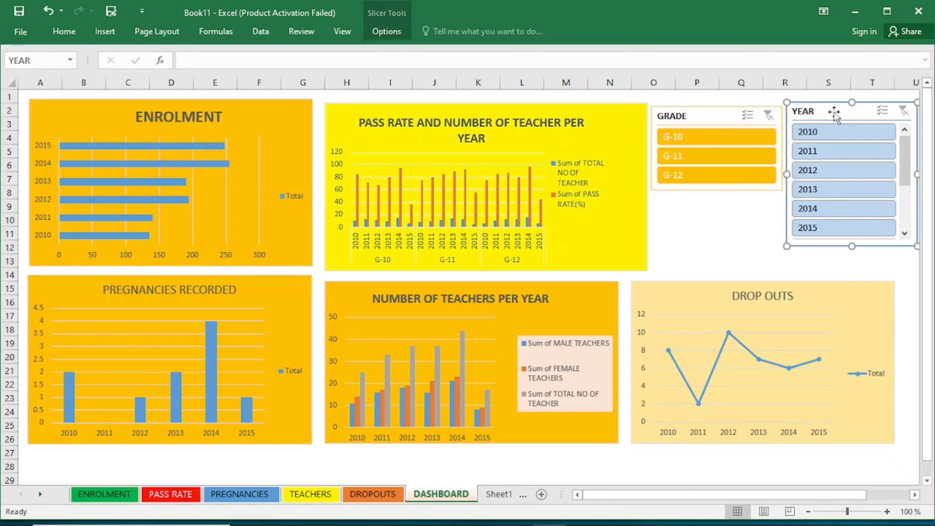
pyautogui.click(383, 30)
pyautogui.click(257, 68)
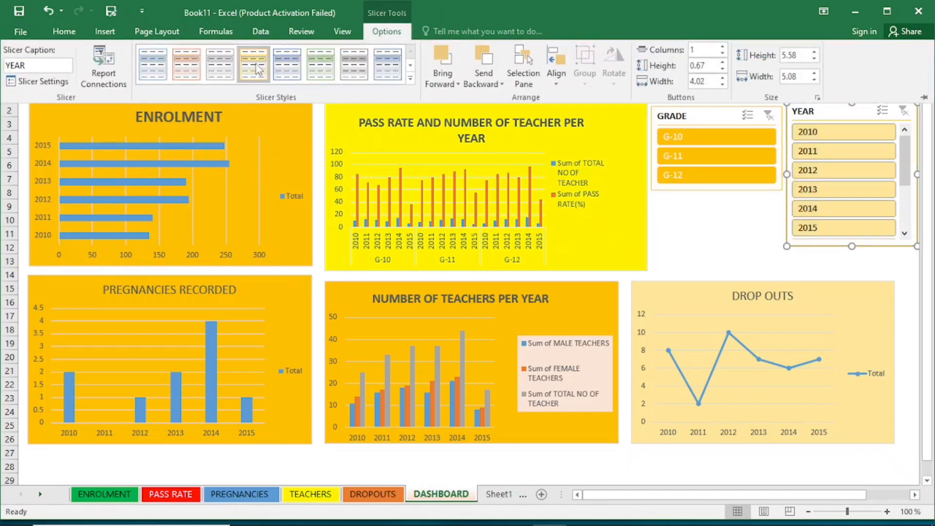
pyautogui.click(410, 79)
pyautogui.click(262, 124)
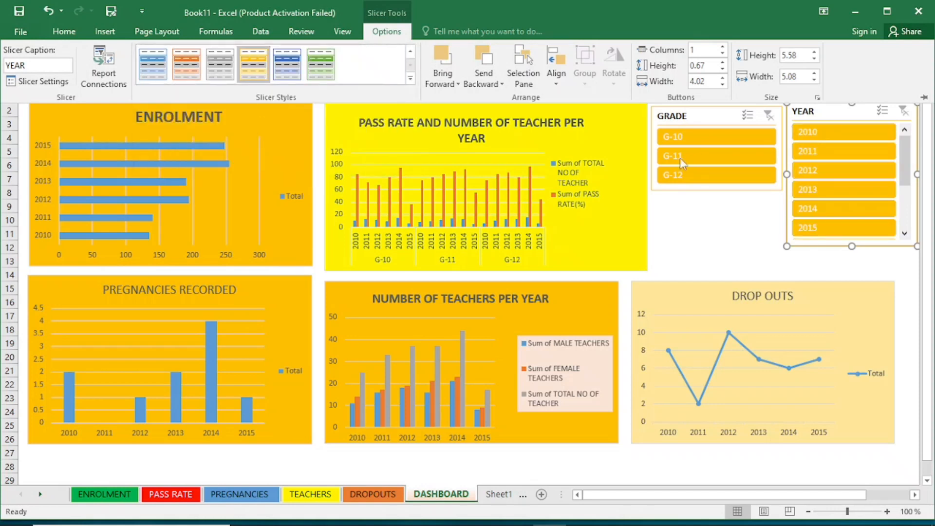
pyautogui.click(750, 257)
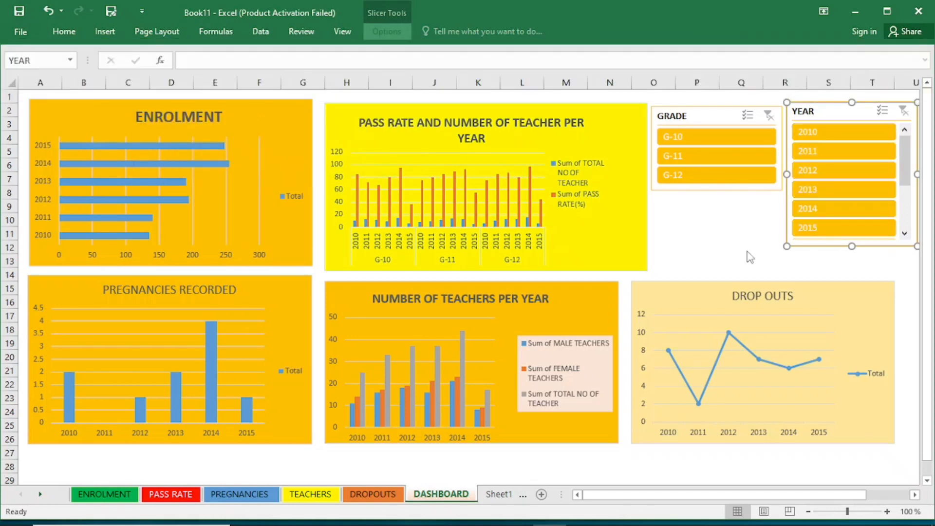
# Test the GRADE slicer by filtering for G-10, G-11 and G-12 individually, and clear its filter.
pyautogui.click(697, 142)
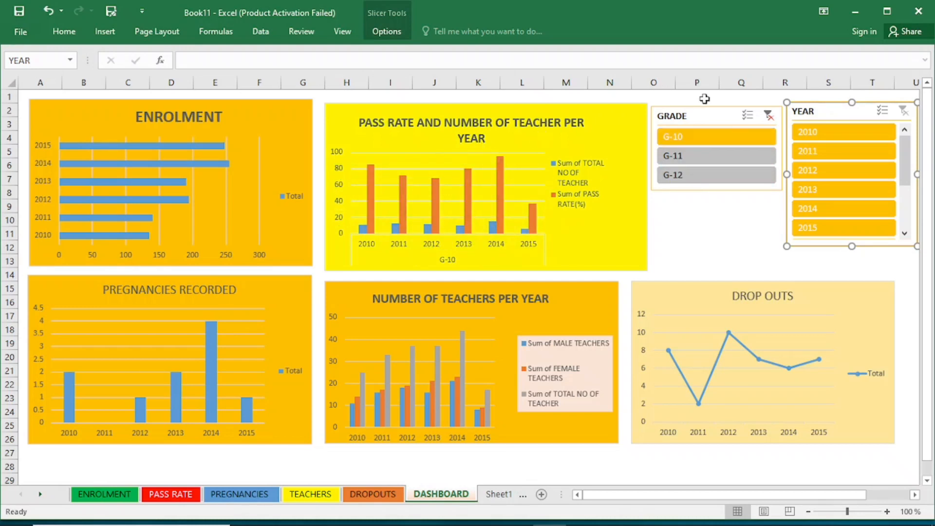
pyautogui.click(701, 156)
pyautogui.click(690, 136)
pyautogui.click(682, 157)
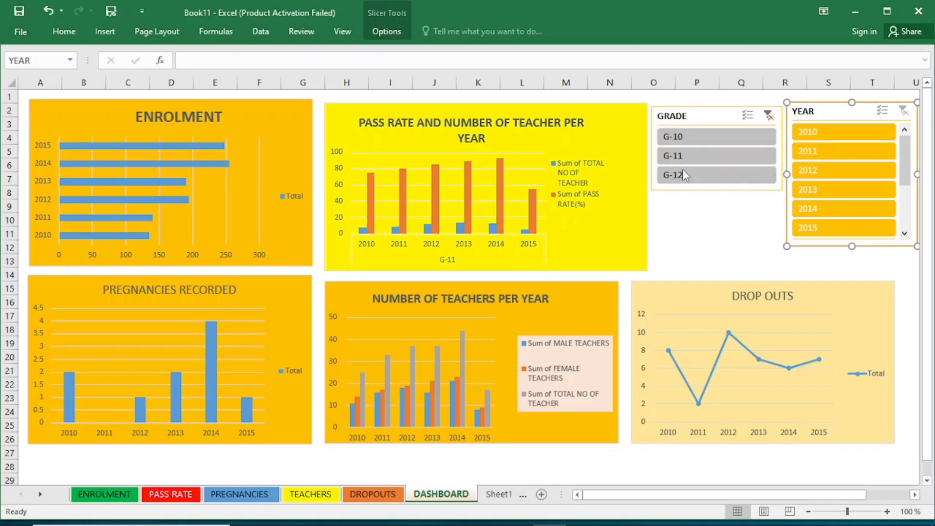
pyautogui.click(685, 175)
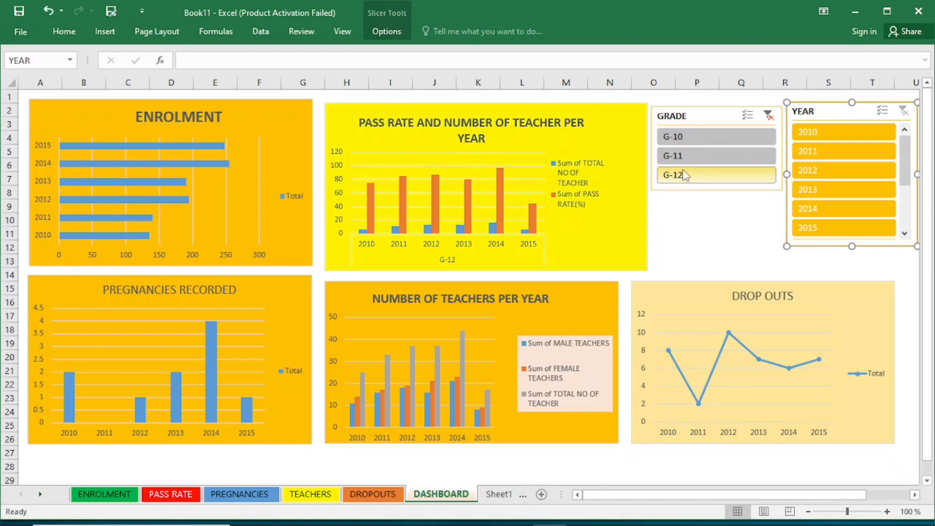
pyautogui.click(708, 143)
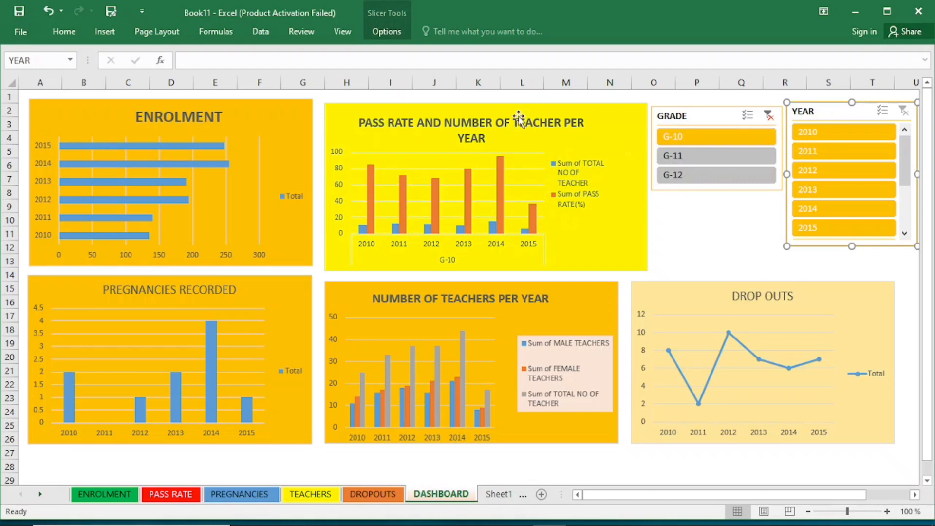
pyautogui.click(769, 115)
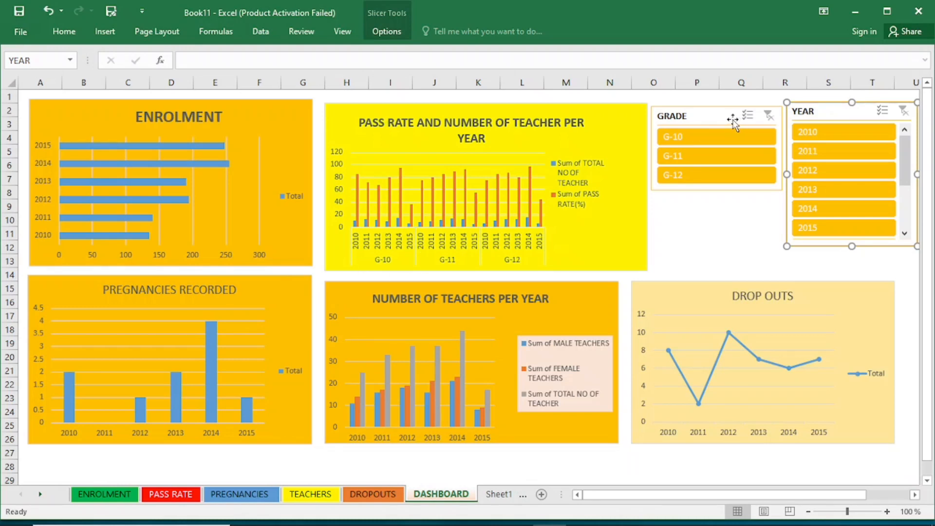
# Connect the GRADE slicer to the DROPOUTS, ENROLMENT, PREGNANCIES and TEACHERS pivot tables in addition to PASS RATE through its report connections.
pyautogui.click(703, 115)
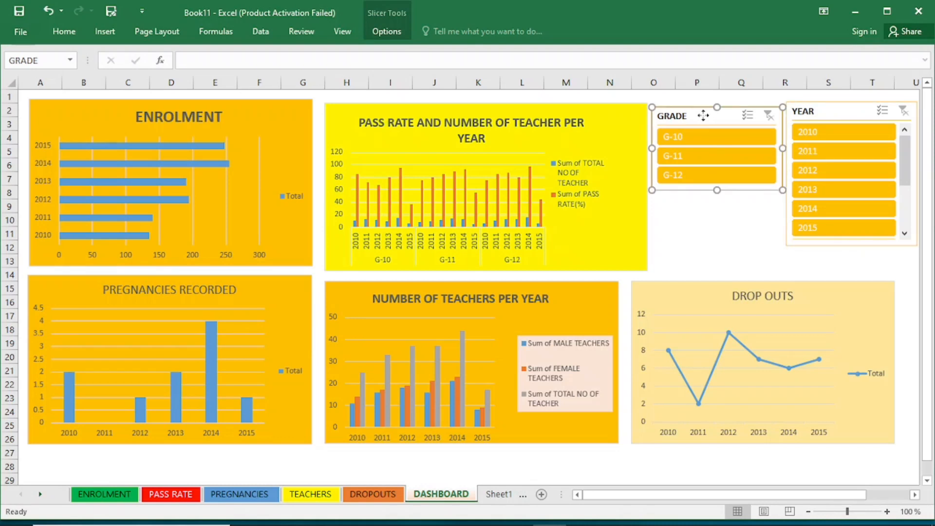
pyautogui.rightClick(705, 120)
pyautogui.press('Escape')
pyautogui.rightClick(700, 115)
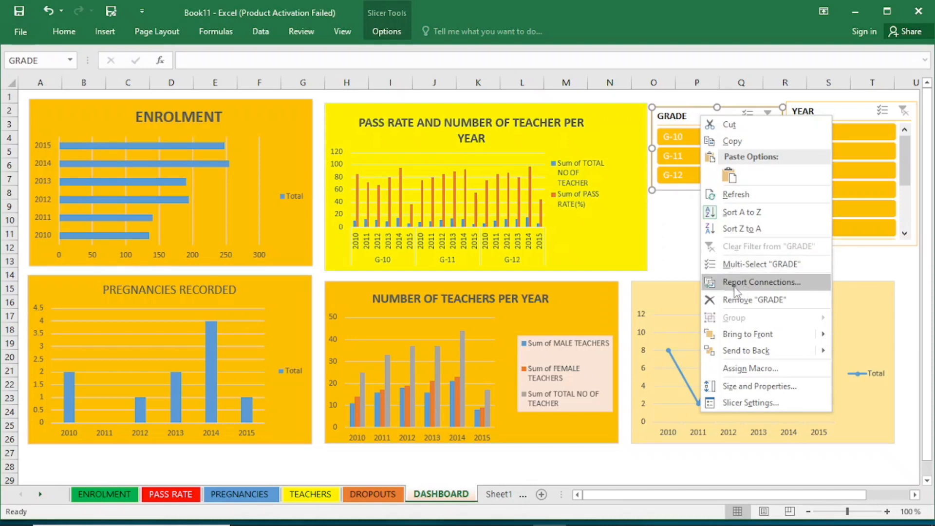
pyautogui.click(750, 290)
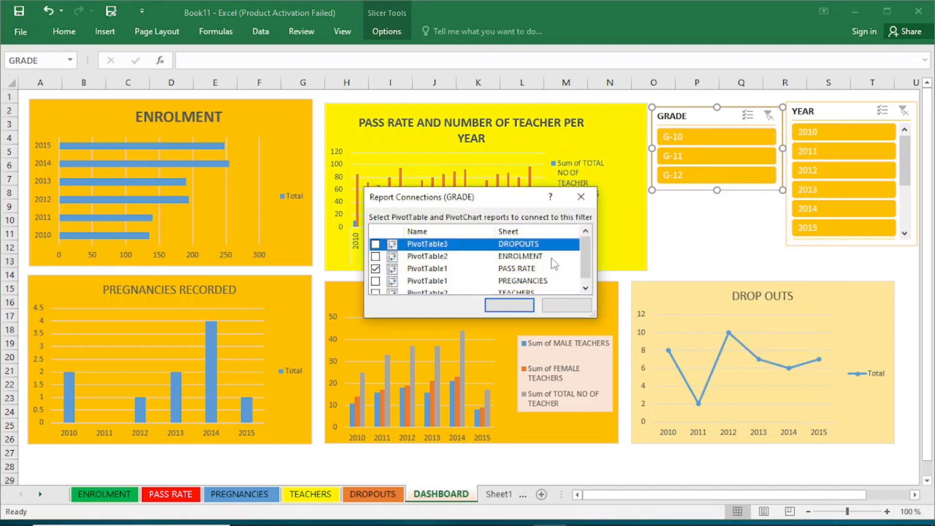
pyautogui.moveTo(435, 203); pyautogui.dragTo(413, 182)
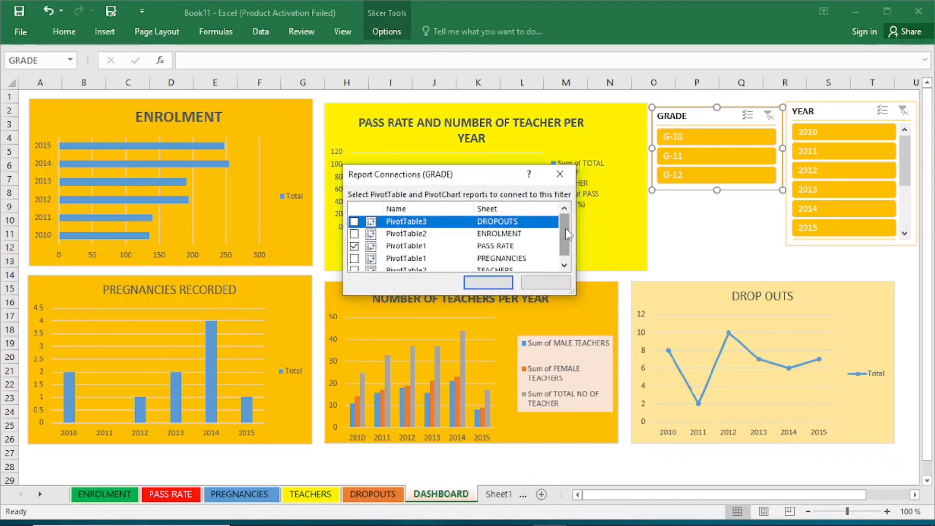
pyautogui.moveTo(566, 233); pyautogui.dragTo(563, 243)
pyautogui.click(354, 221)
pyautogui.click(355, 234)
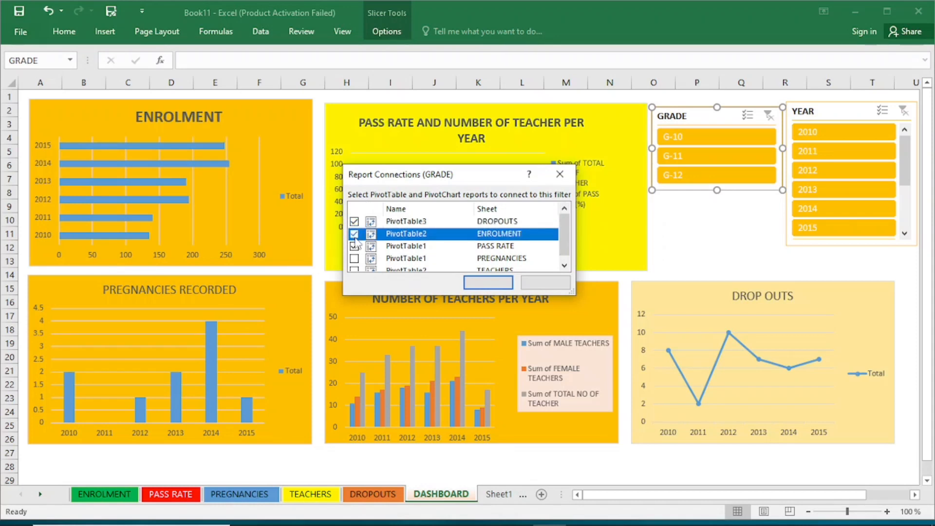
pyautogui.click(354, 259)
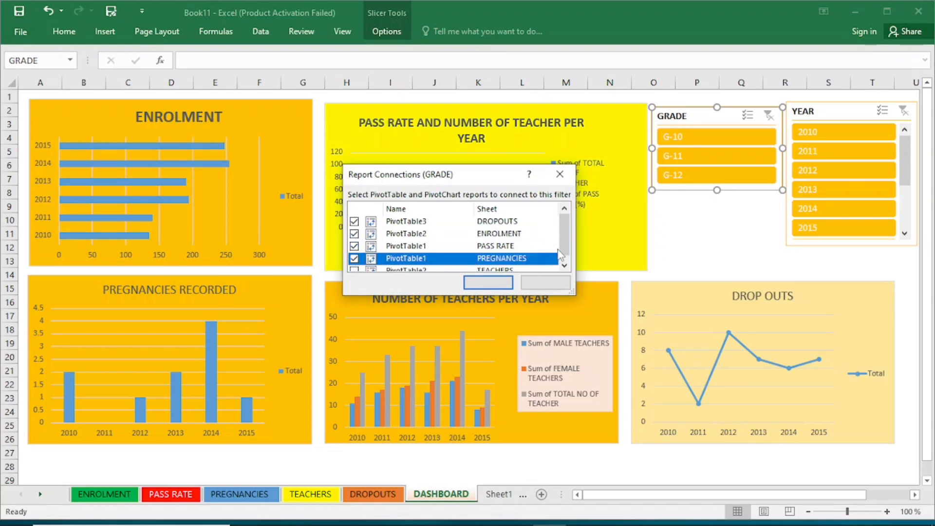
pyautogui.click(564, 265)
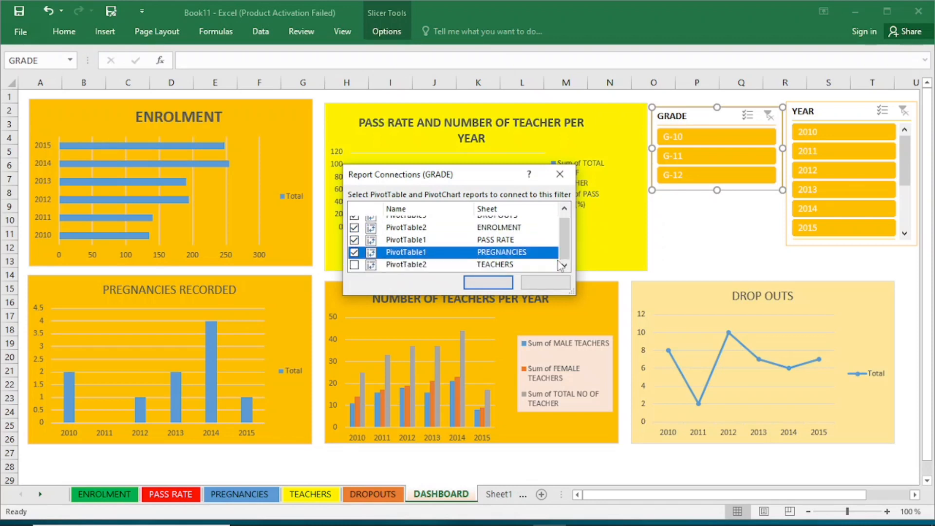
pyautogui.click(354, 265)
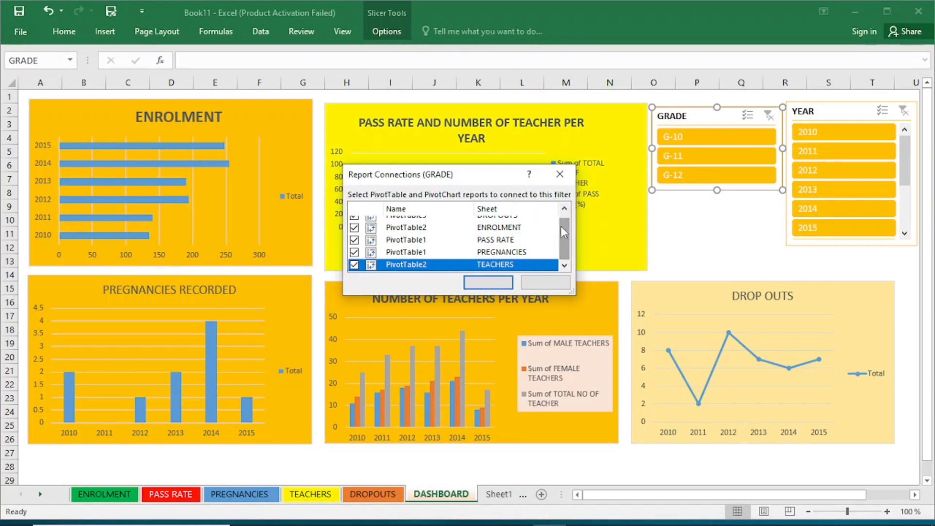
pyautogui.moveTo(563, 232); pyautogui.dragTo(569, 222)
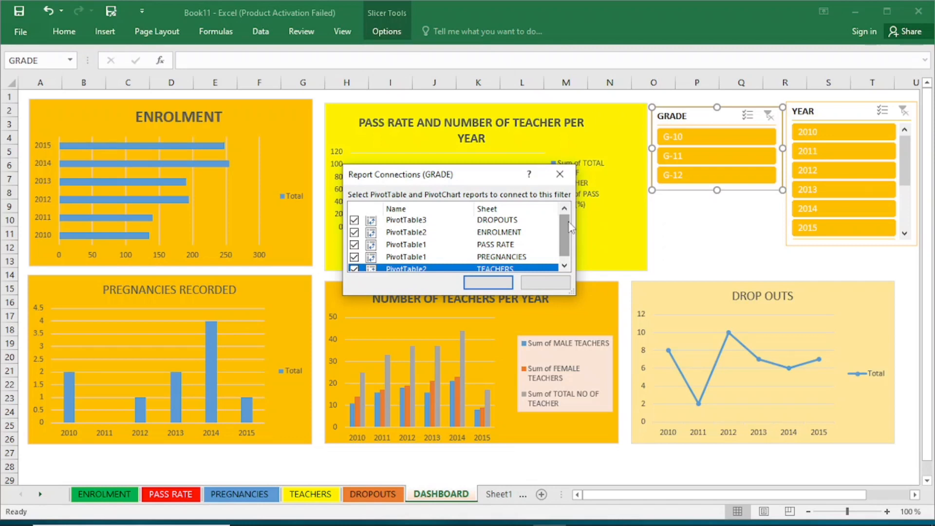
pyautogui.moveTo(566, 225)
pyautogui.mouseDown()
pyautogui.moveTo(566, 233)
pyautogui.moveTo(569, 220)
pyautogui.mouseUp()
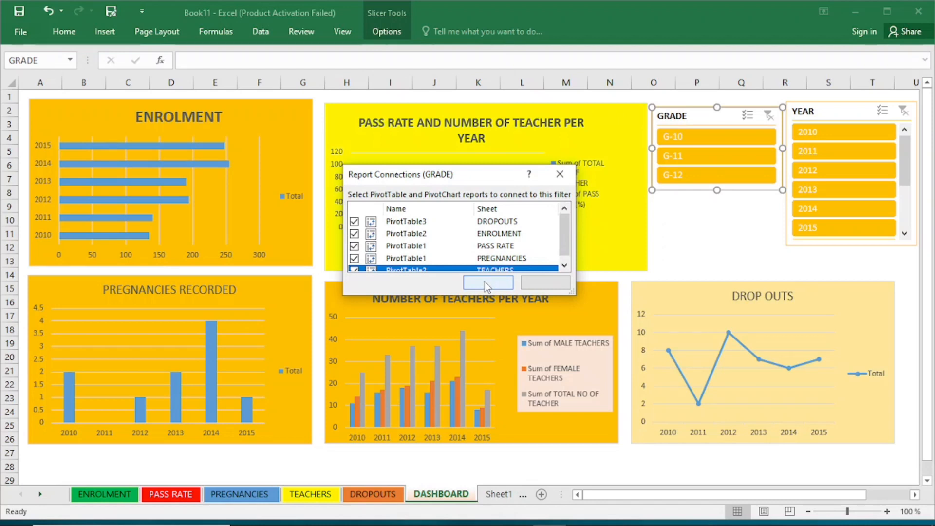
pyautogui.click(486, 284)
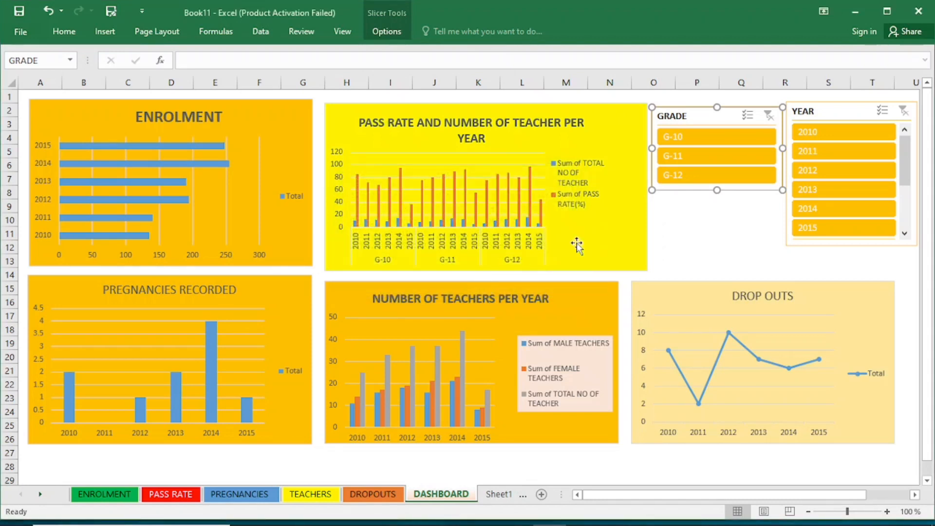
# Check that the GRADE slicer filters all dashboard charts by applying G-10, G-11 and G-12 in turn, and clear its filter.
pyautogui.click(694, 144)
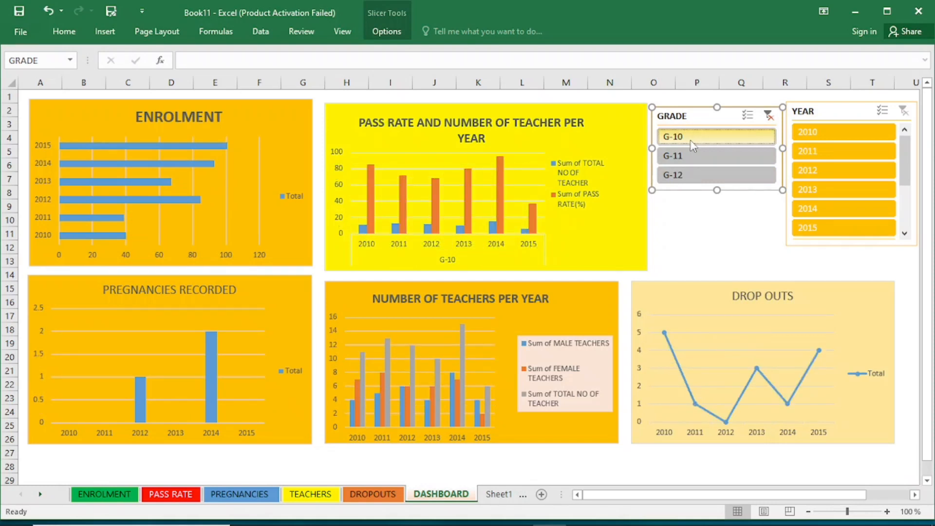
pyautogui.click(691, 158)
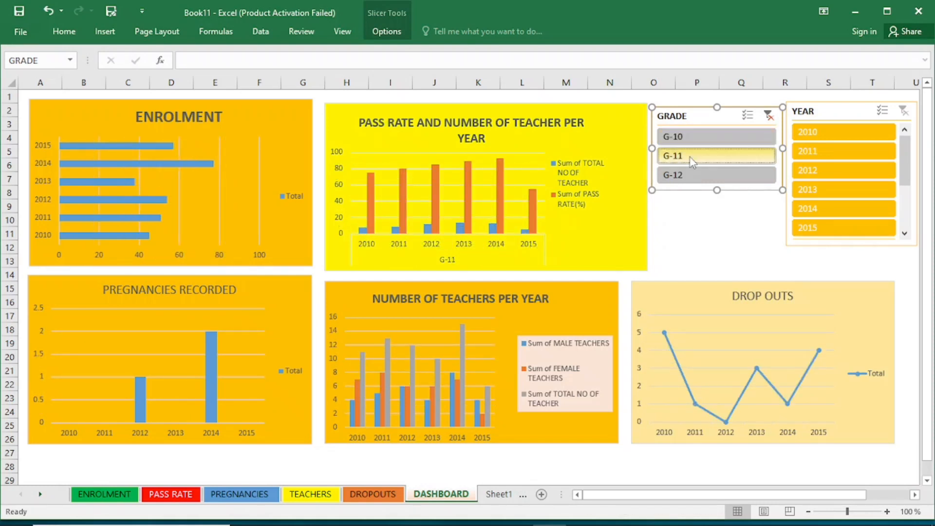
pyautogui.click(692, 179)
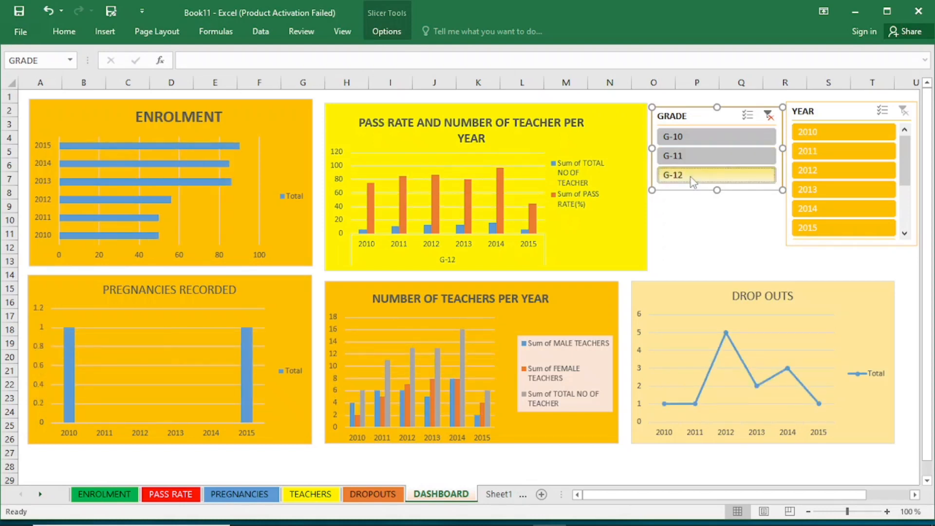
pyautogui.click(769, 115)
# Connect the YEAR slicer to the ENROLMENT, DROPOUTS, PREGNANCIES and TEACHERS pivot tables in addition to PASS RATE through its report connections.
pyautogui.click(828, 113)
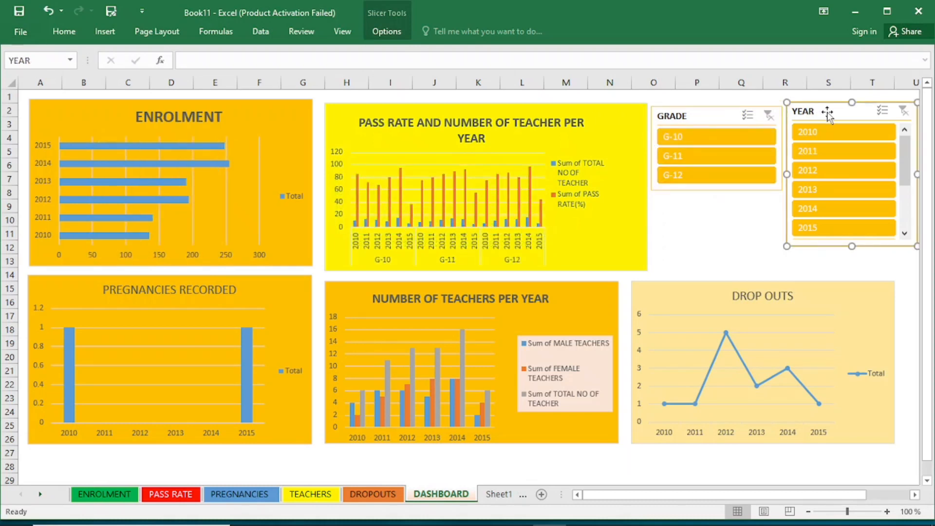
pyautogui.rightClick(828, 113)
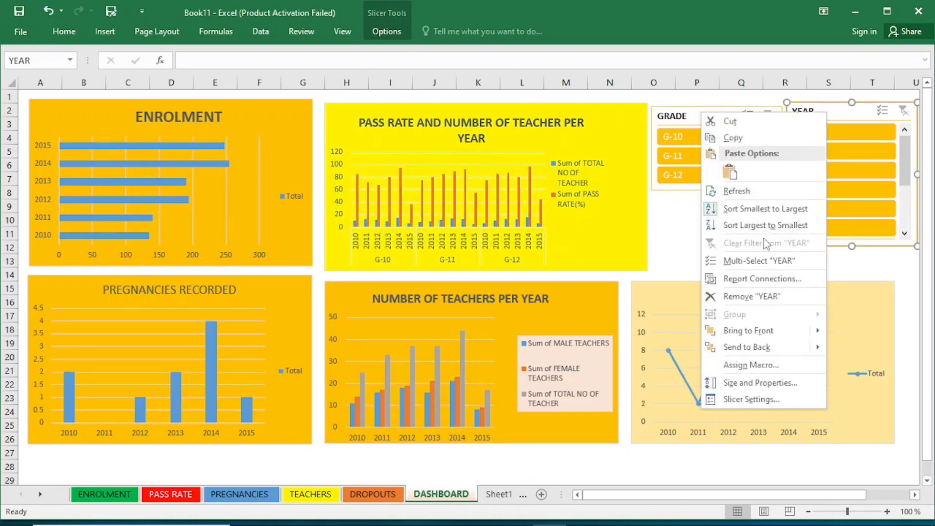
pyautogui.click(749, 280)
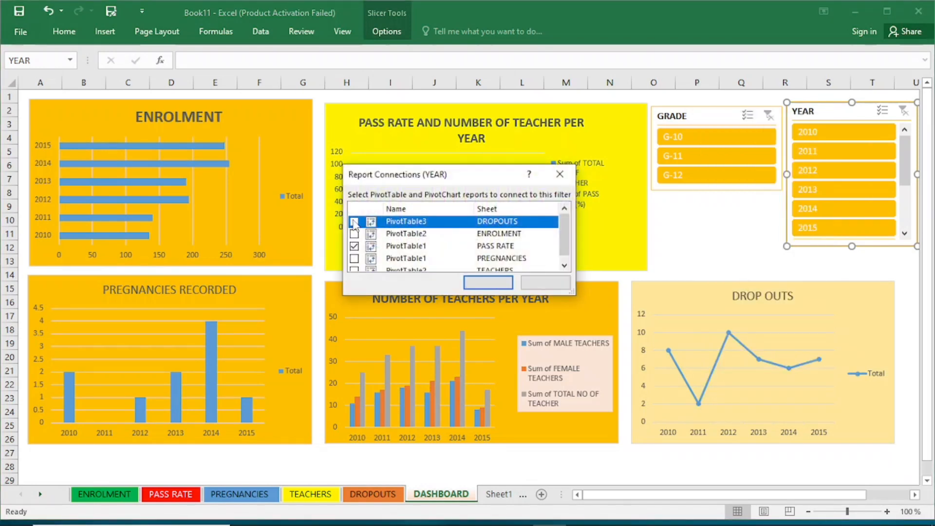
pyautogui.click(354, 234)
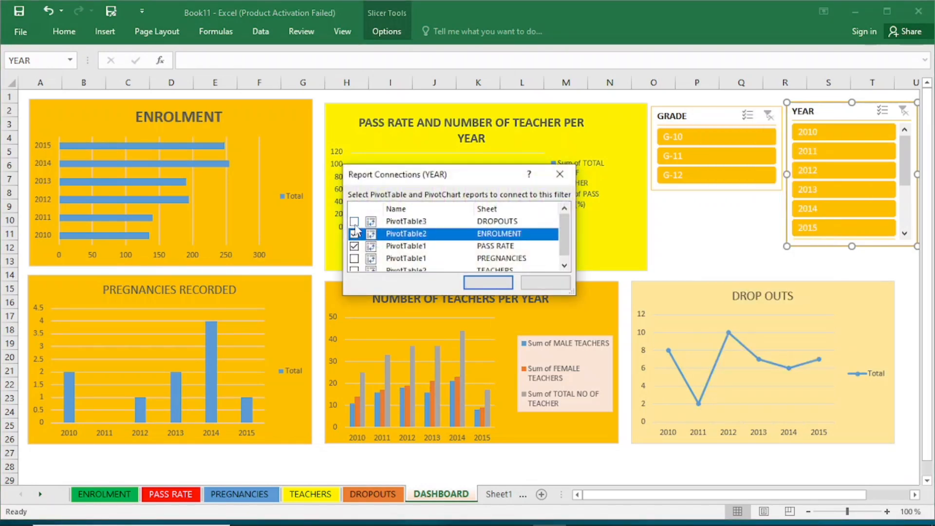
pyautogui.click(354, 222)
pyautogui.scroll(-1, 565, 255)
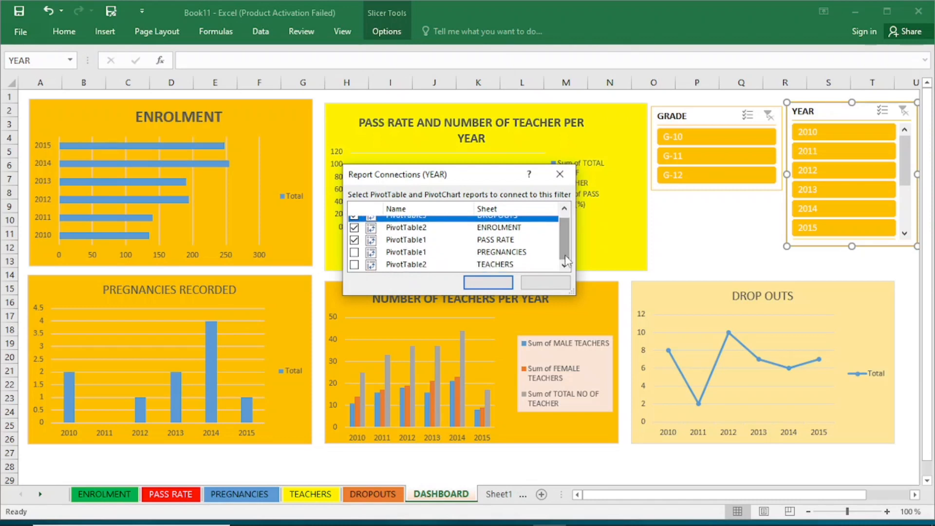
pyautogui.click(354, 252)
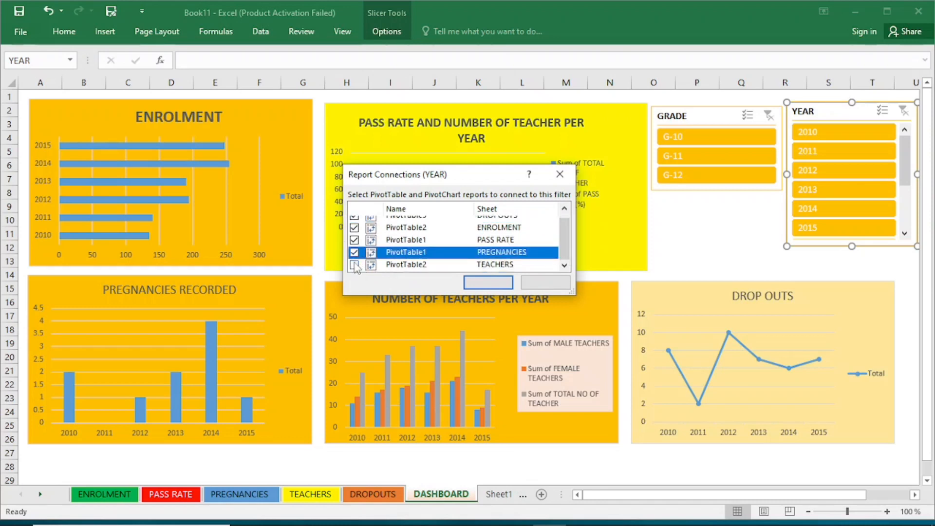
pyautogui.click(354, 265)
pyautogui.click(480, 284)
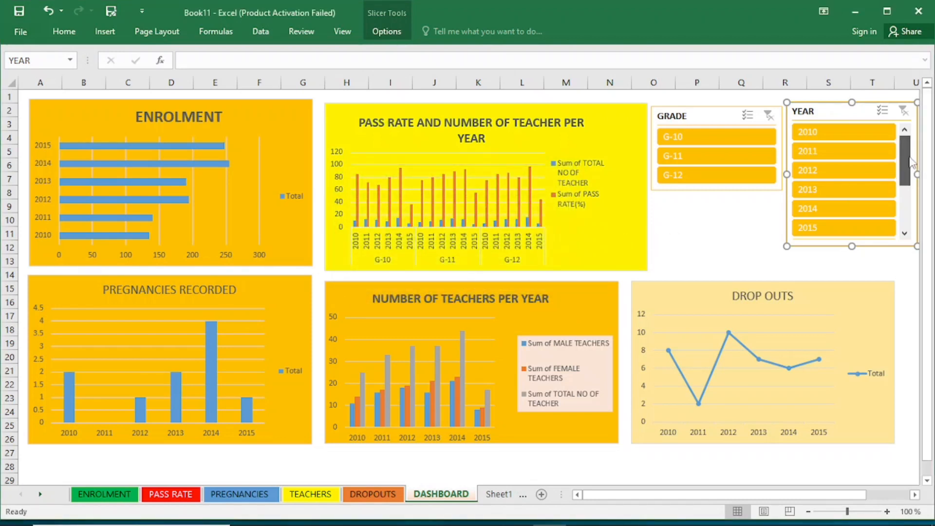
# Test the YEAR slicer by filtering the dashboard for 2010, 2011, 2012, 2013 and 2014 individually, and clear its filter.
pyautogui.click(845, 133)
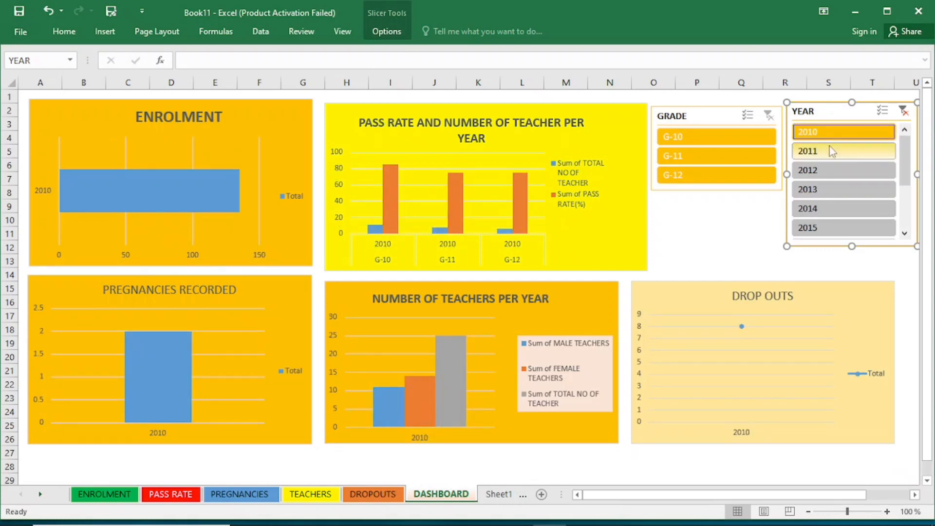
pyautogui.click(829, 145)
pyautogui.click(825, 170)
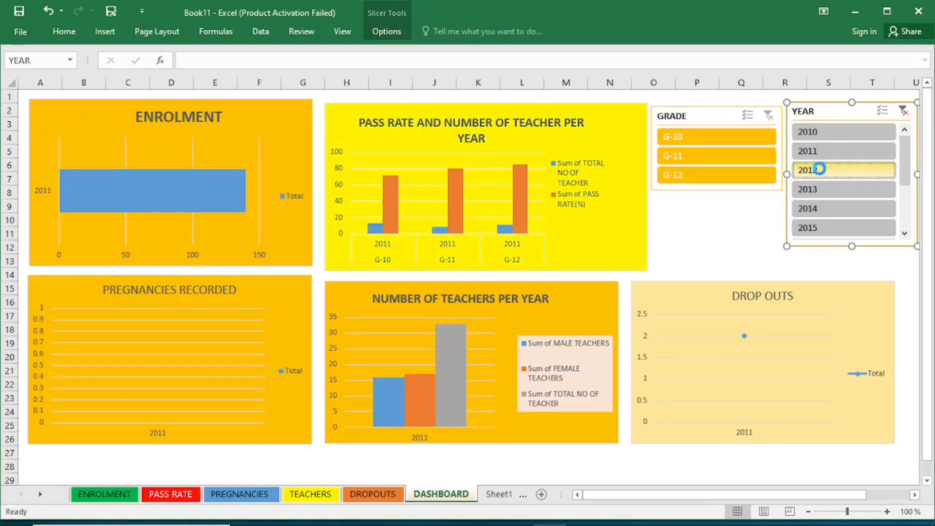
pyautogui.click(819, 192)
pyautogui.click(819, 204)
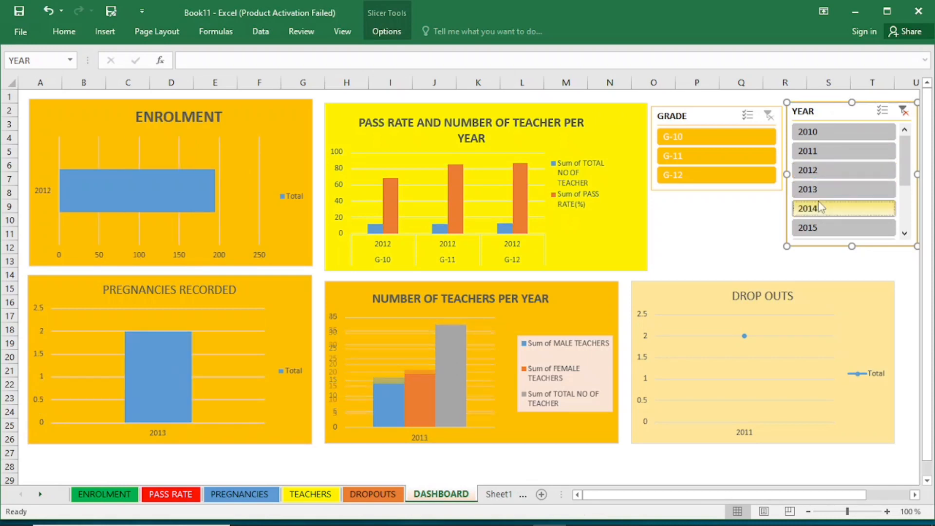
pyautogui.click(905, 112)
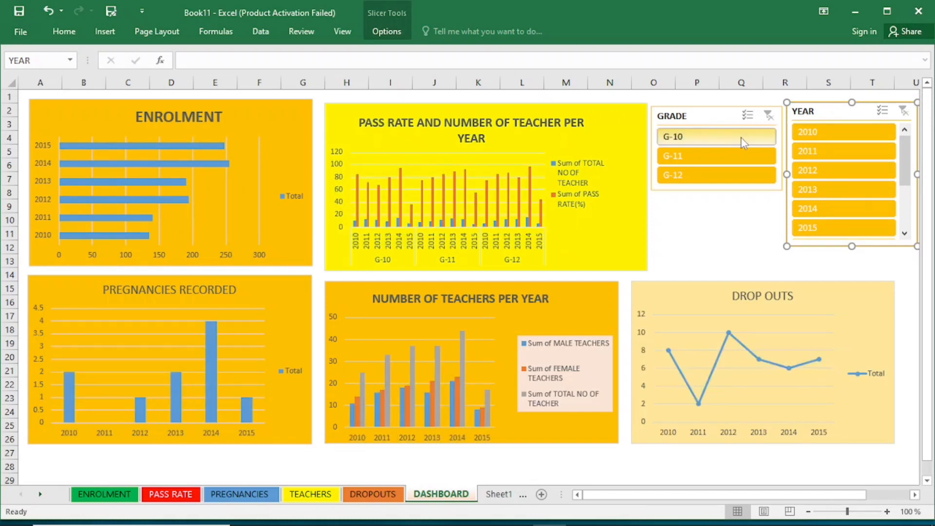
# Test both slicers together by filtering the dashboard for grade G-12 in 2012, clear both filters and deselect the slicer.
pyautogui.click(698, 175)
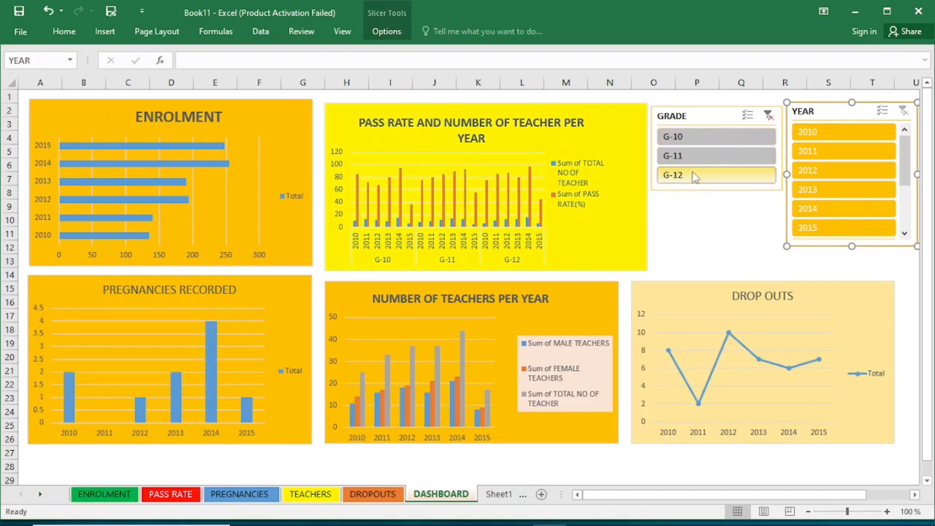
pyautogui.click(827, 176)
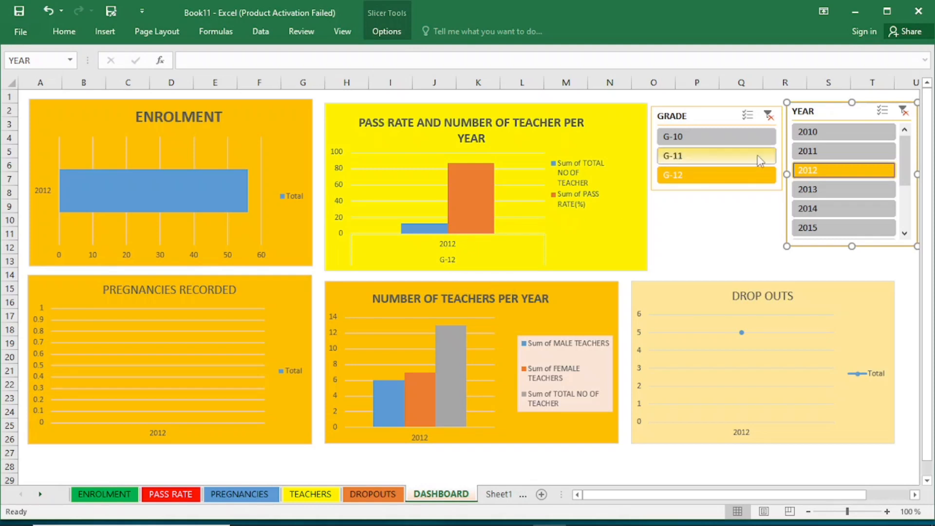
pyautogui.click(768, 115)
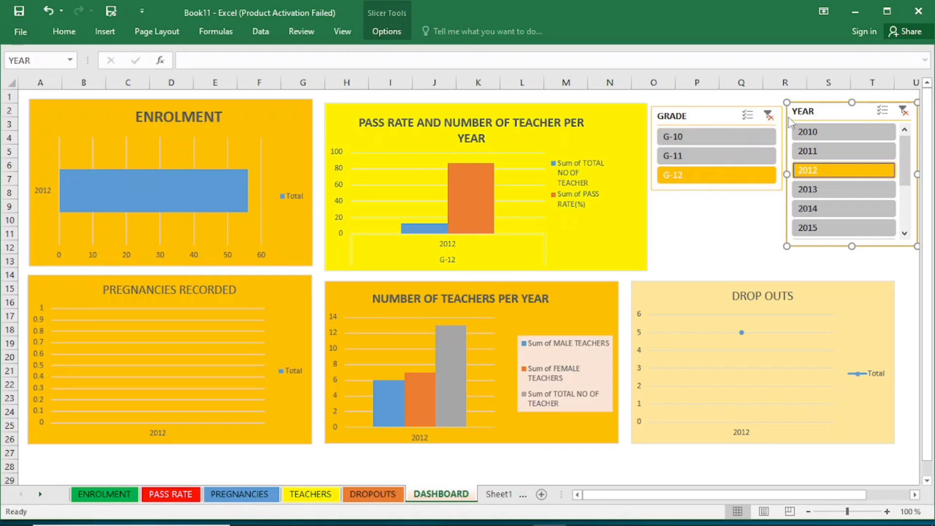
pyautogui.click(905, 113)
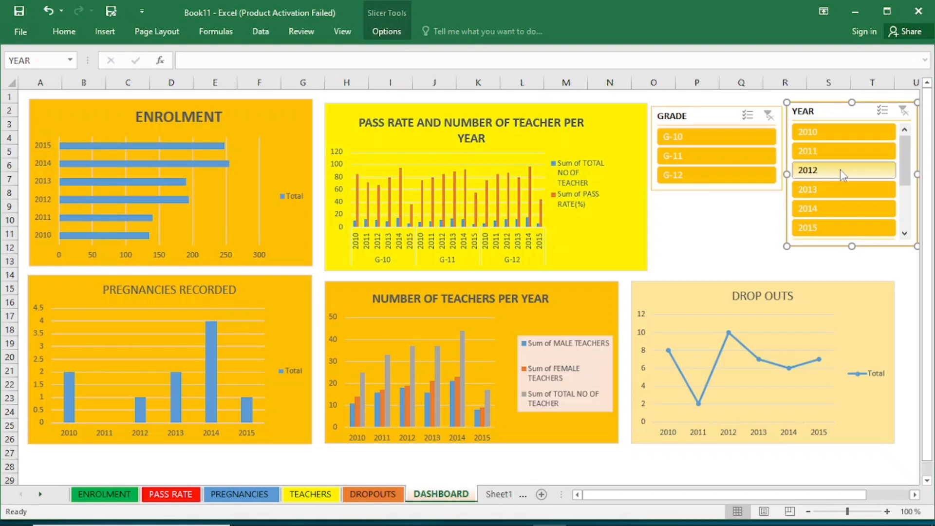
pyautogui.click(712, 208)
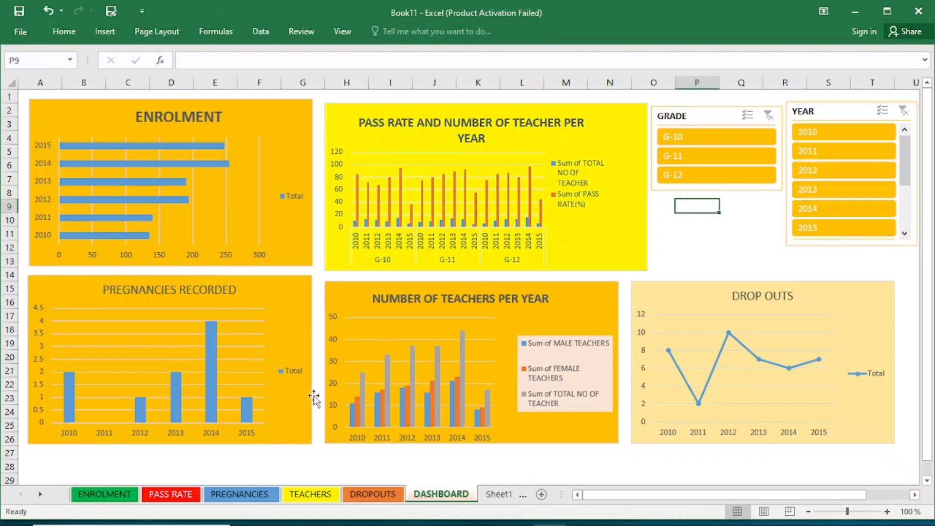
# Review the ENROLMENT, PASS RATE, PREGNANCIES and TEACHERS source sheets and return to the DASHBOARD sheet.
pyautogui.click(124, 494)
pyautogui.click(163, 495)
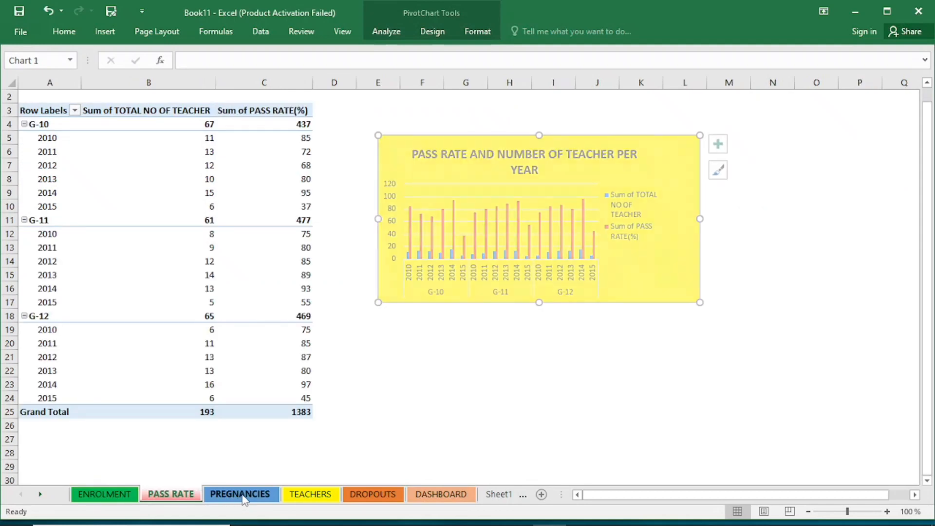
pyautogui.click(239, 494)
pyautogui.click(307, 496)
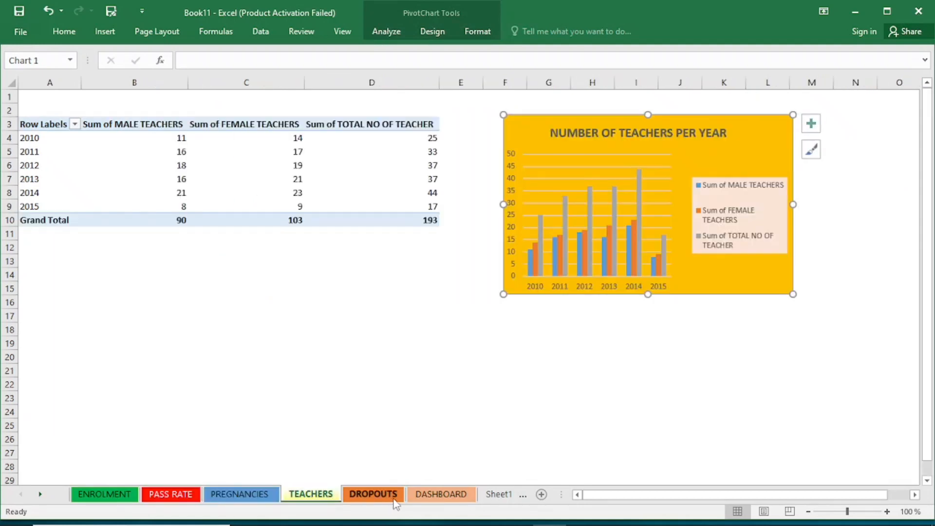
pyautogui.click(441, 495)
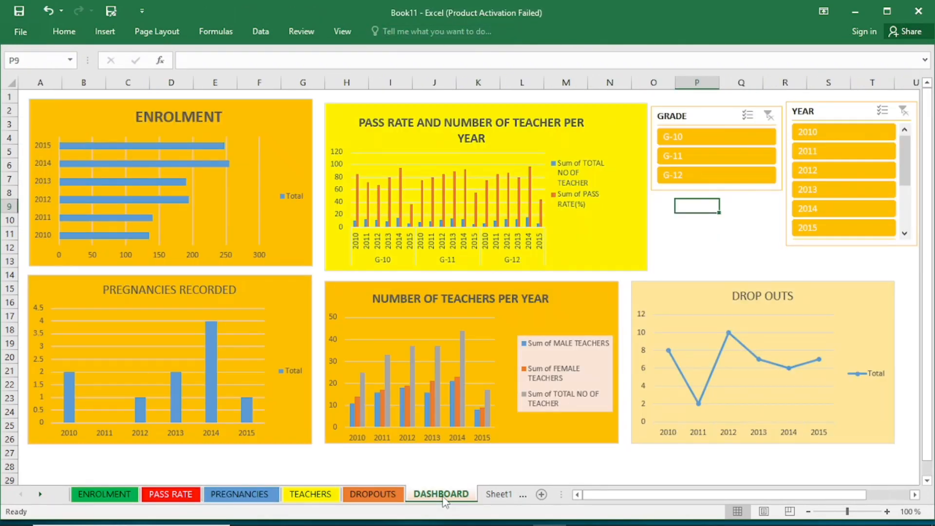
pyautogui.click(694, 218)
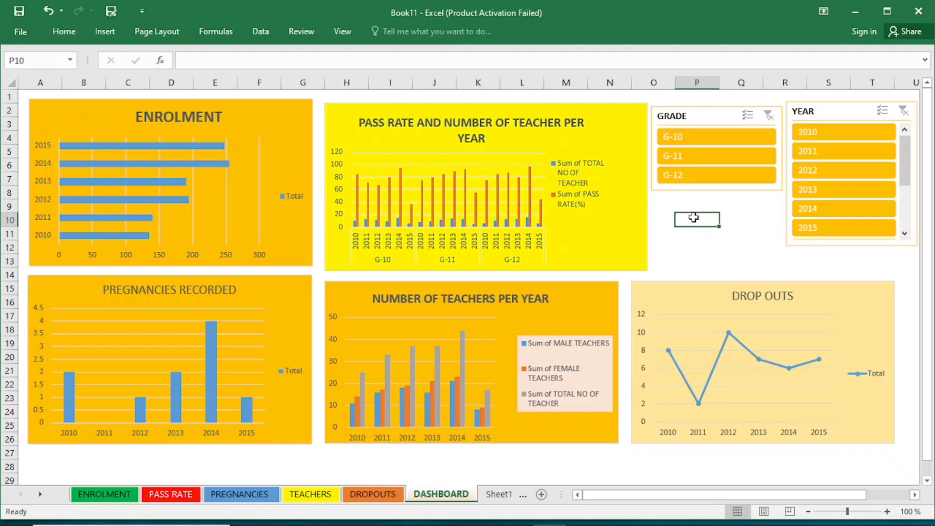
pyautogui.click(669, 208)
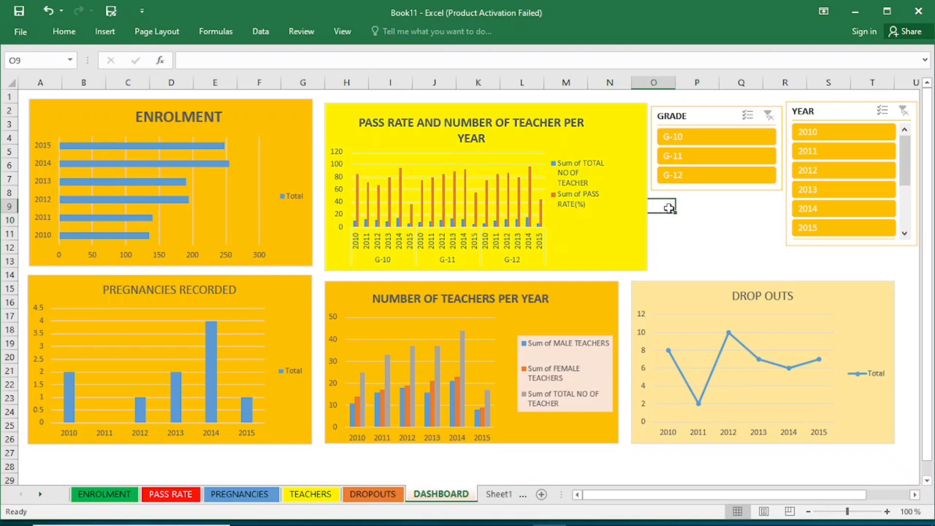
pyautogui.click(690, 209)
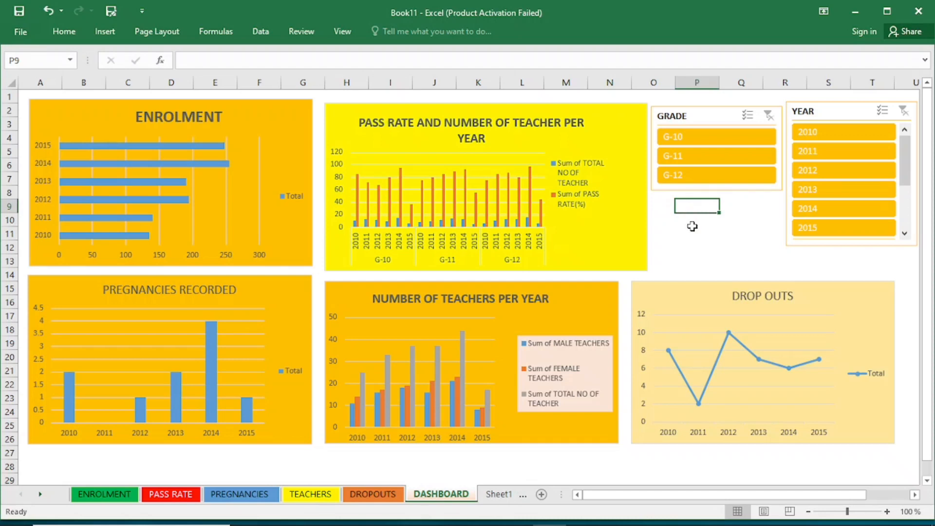
pyautogui.click(692, 221)
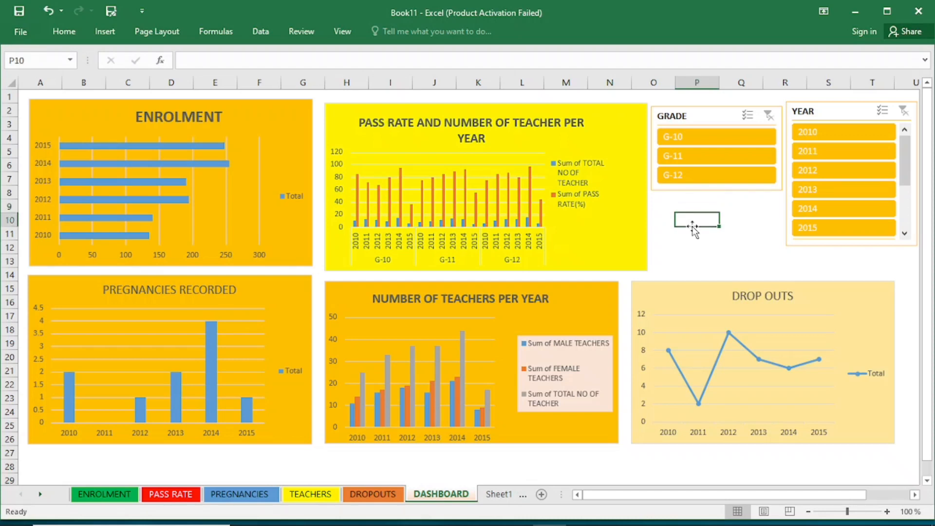